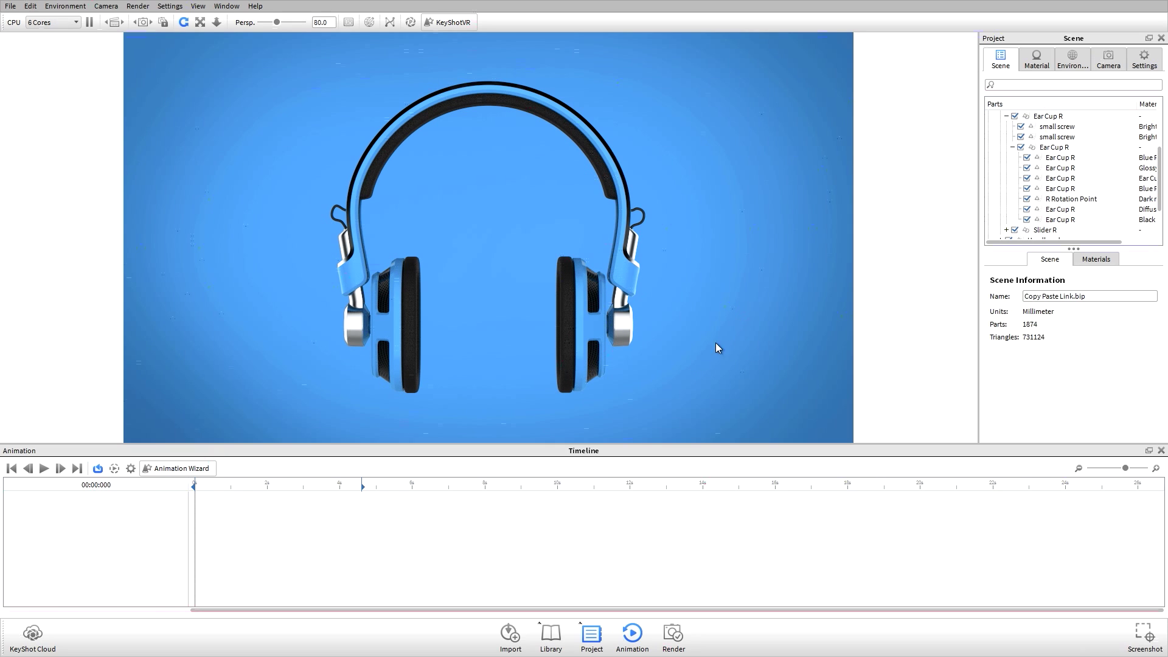
Orbit to a three-quarter view, then use Look At and zoom in close on the left ear cup's round side cap.
drag(713, 344, 565, 371)
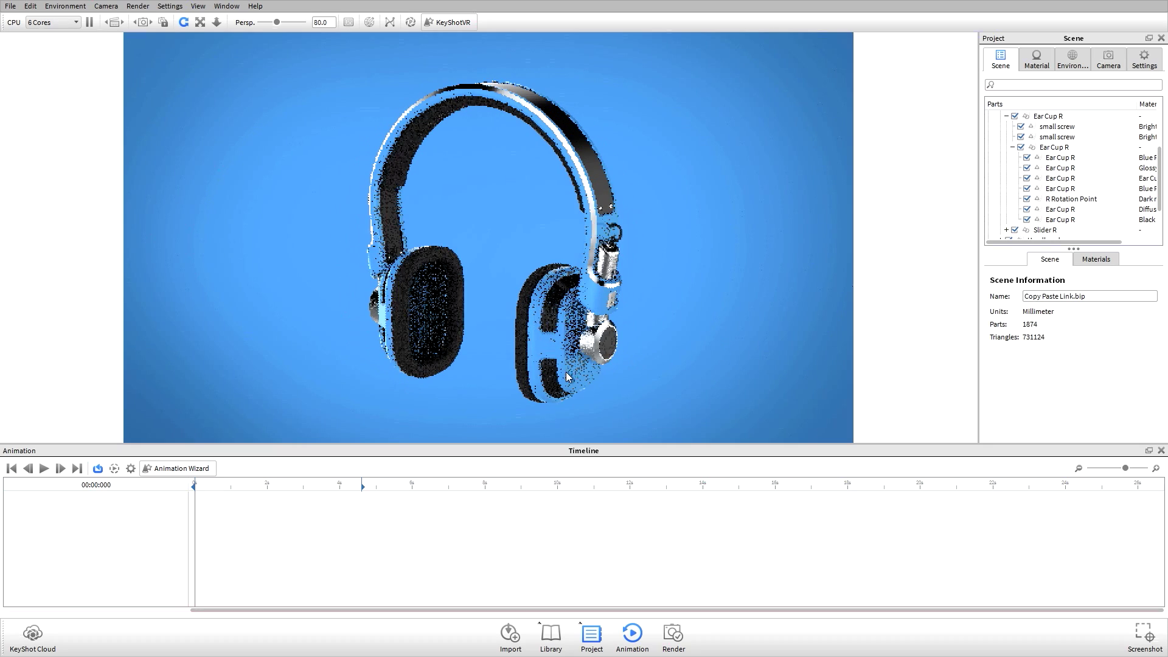
right_click(604, 344)
click(662, 527)
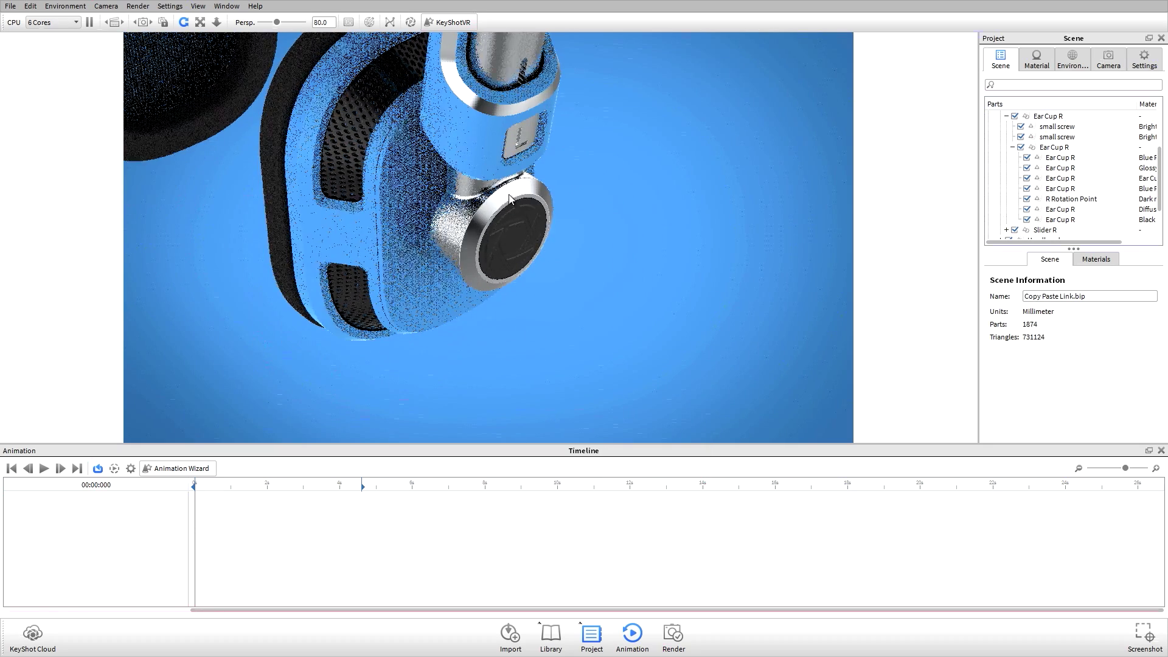
scroll(530, 246, up, 3)
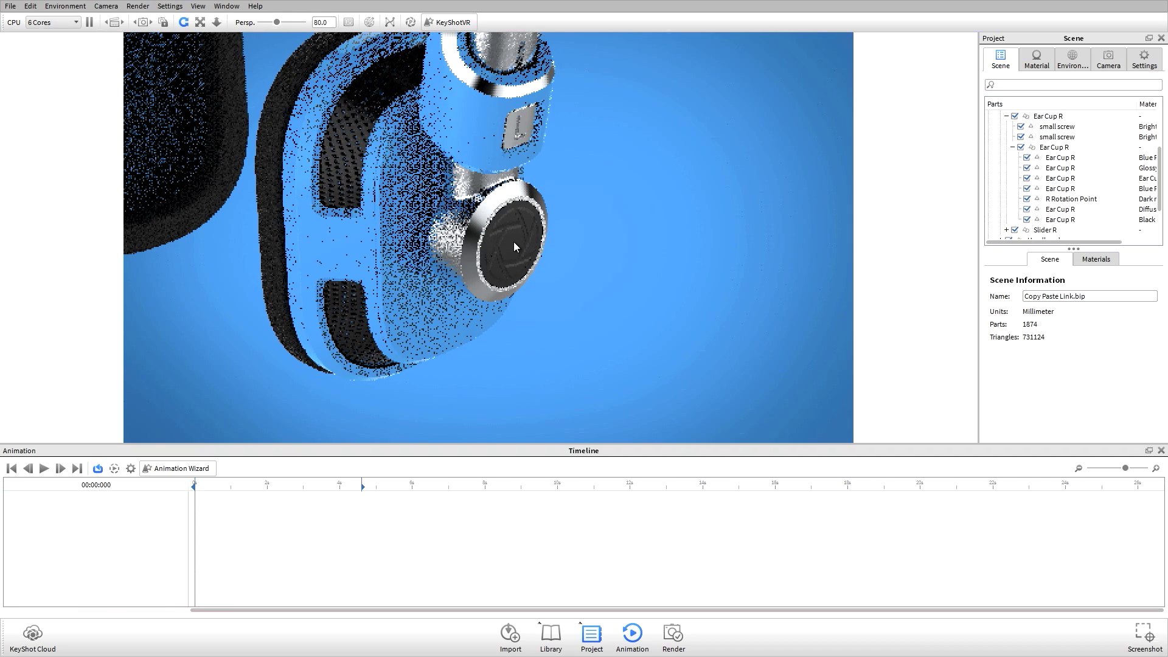
Add a translation to the black Slider L cap that moves it 30 along Y by the 1-second mark.
click(513, 237)
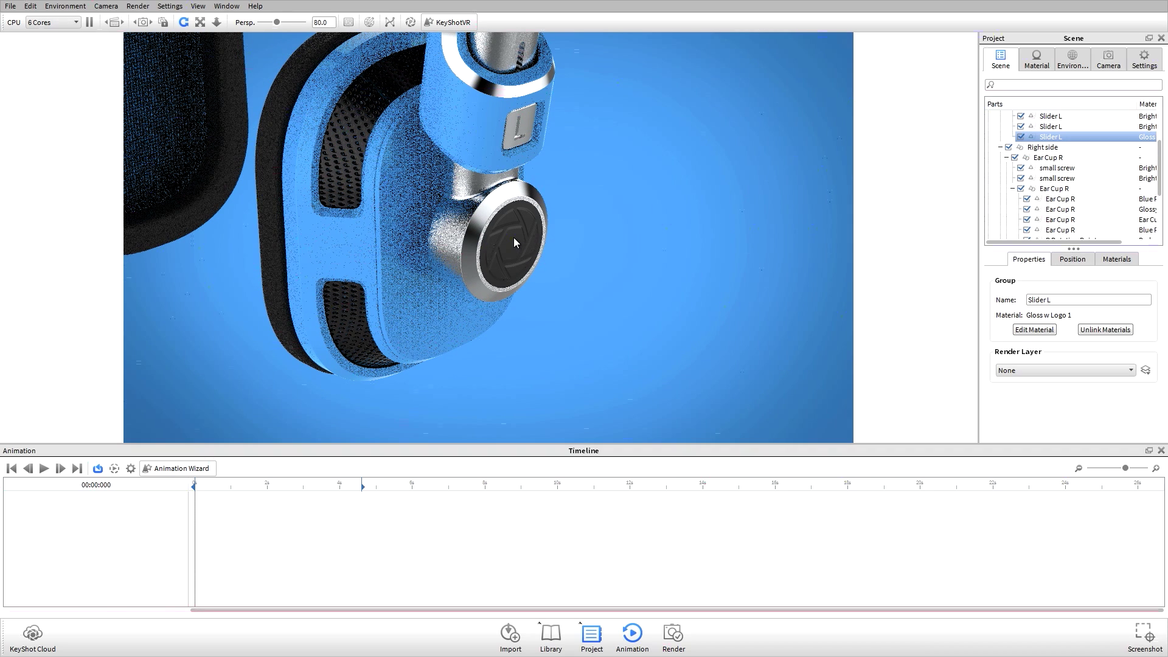
right_click(1052, 139)
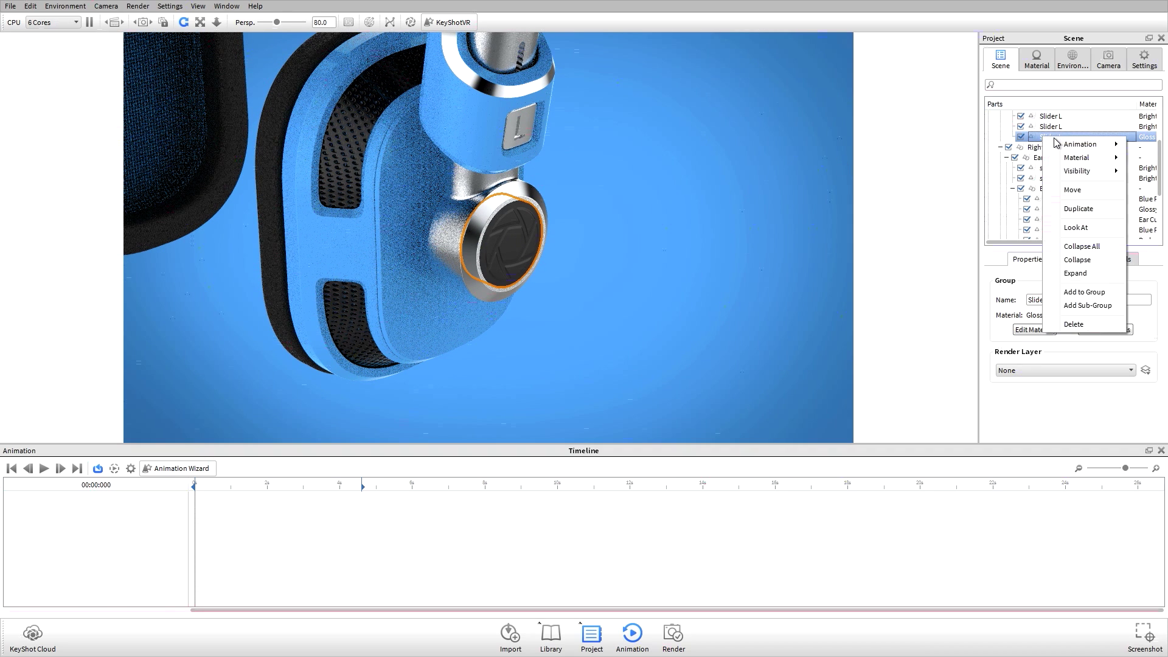
click(1011, 146)
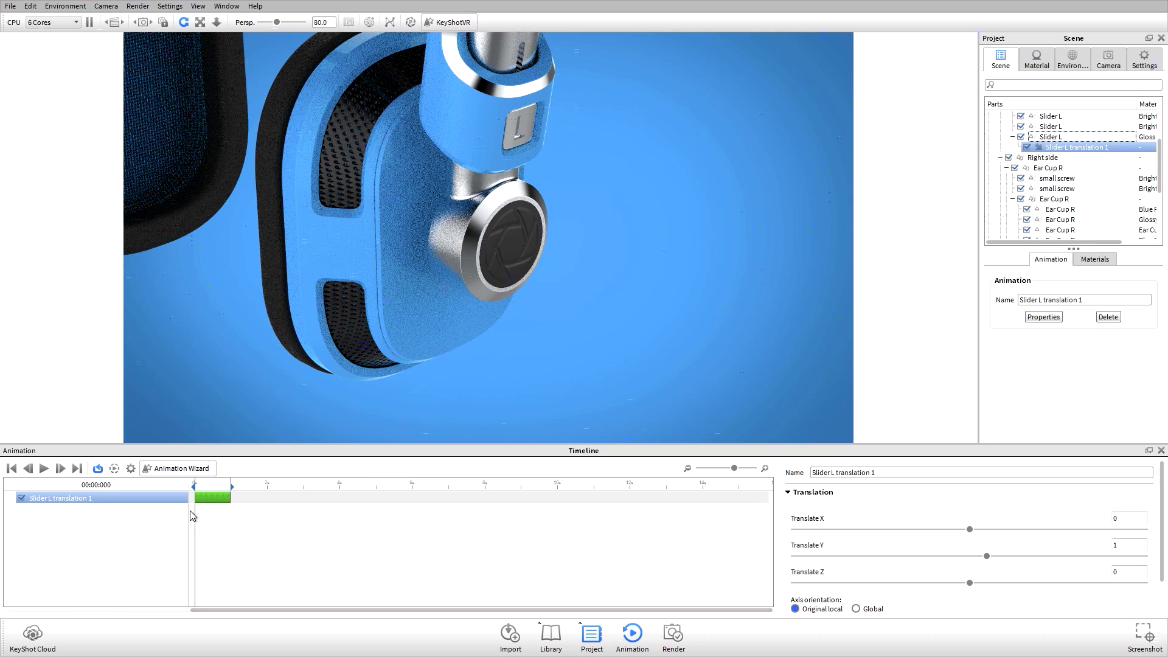
drag(190, 494, 232, 493)
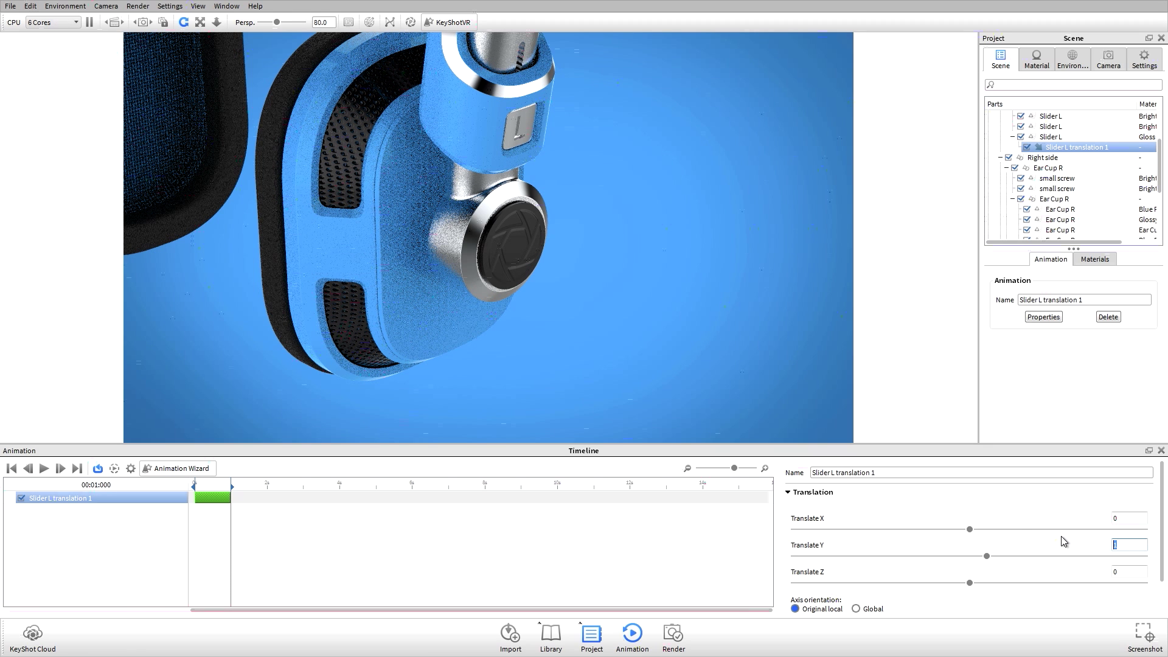
key(Return)
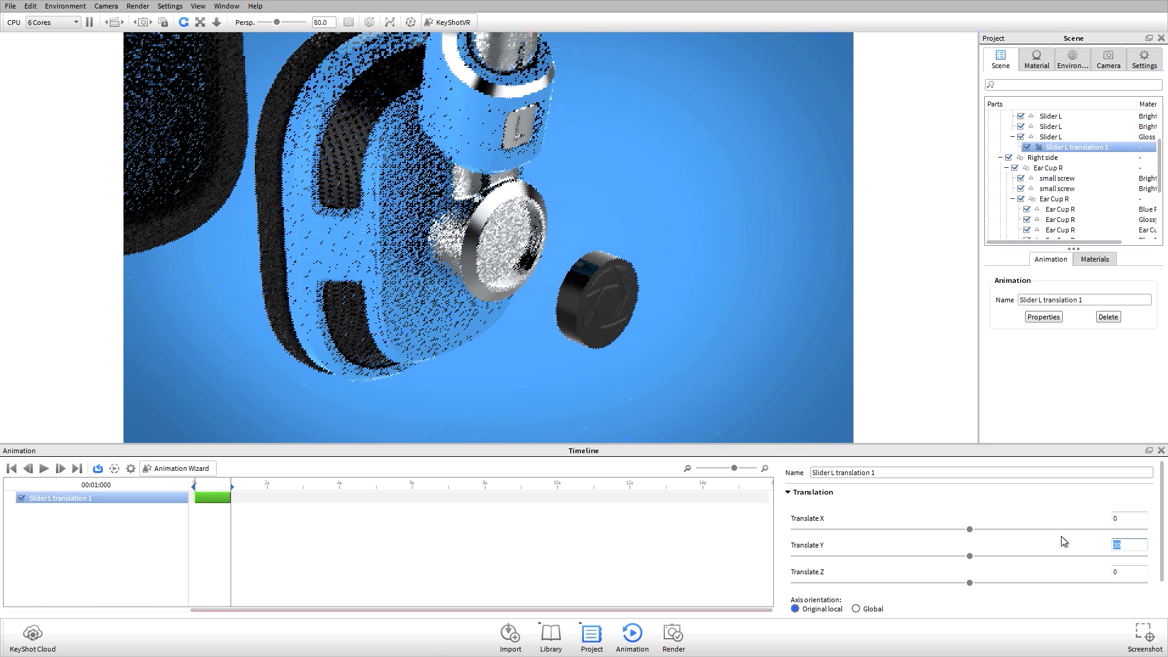
Set Slider L translation 1 to Ease In/Out motion over a 3-second duration.
click(788, 492)
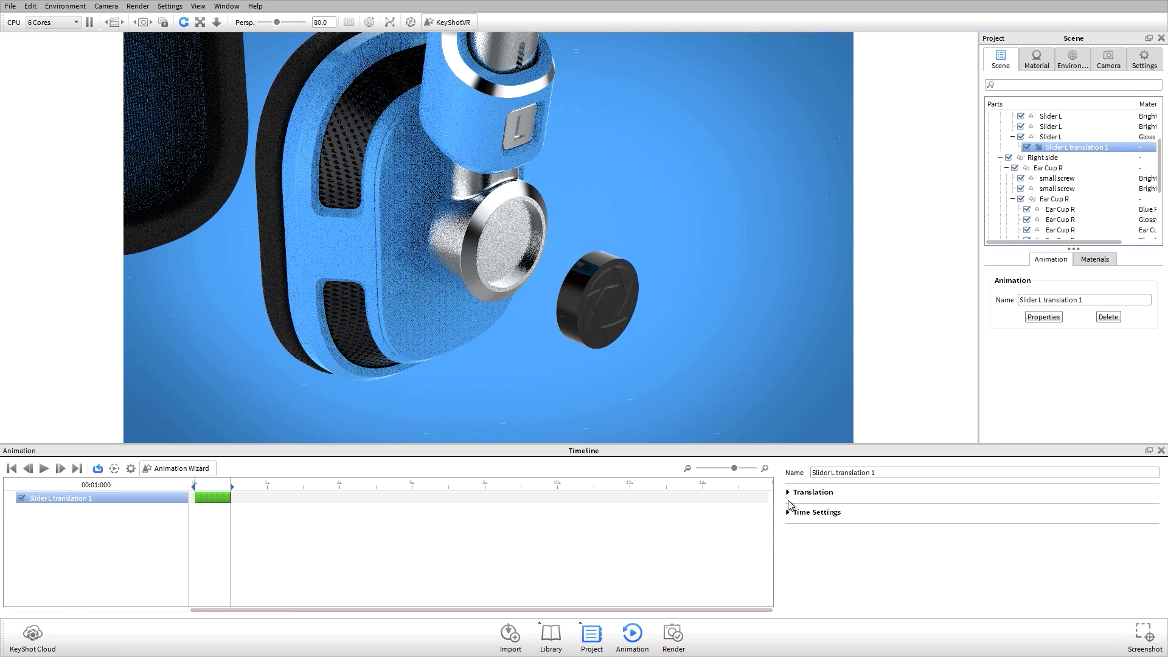
click(789, 513)
click(868, 542)
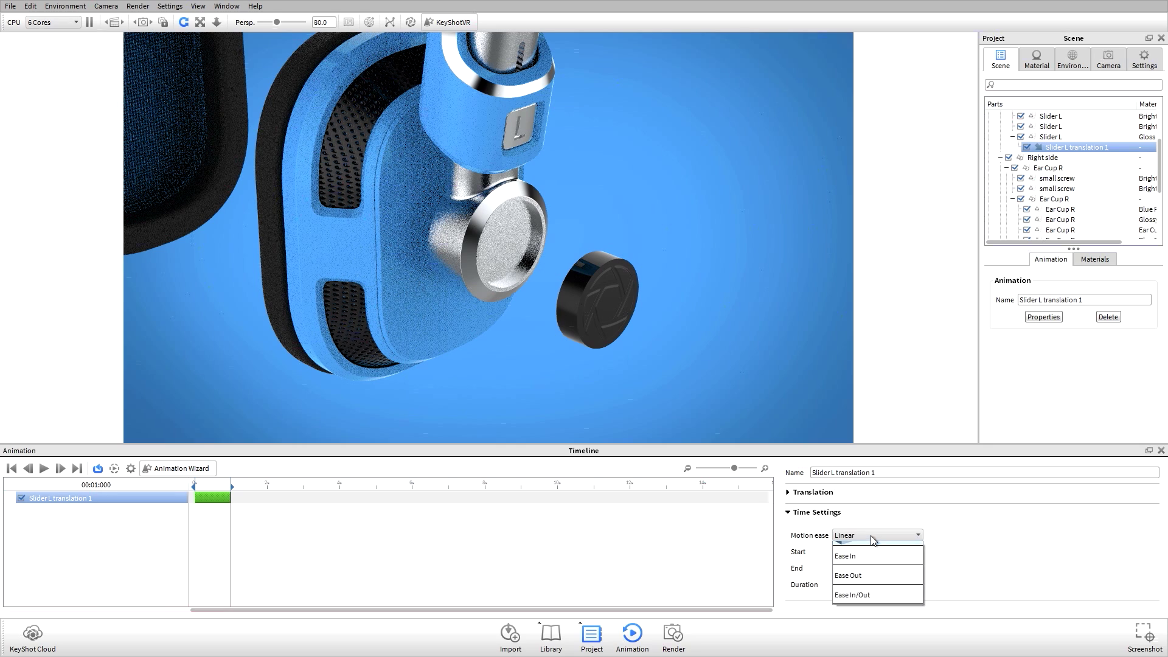
click(844, 604)
click(899, 582)
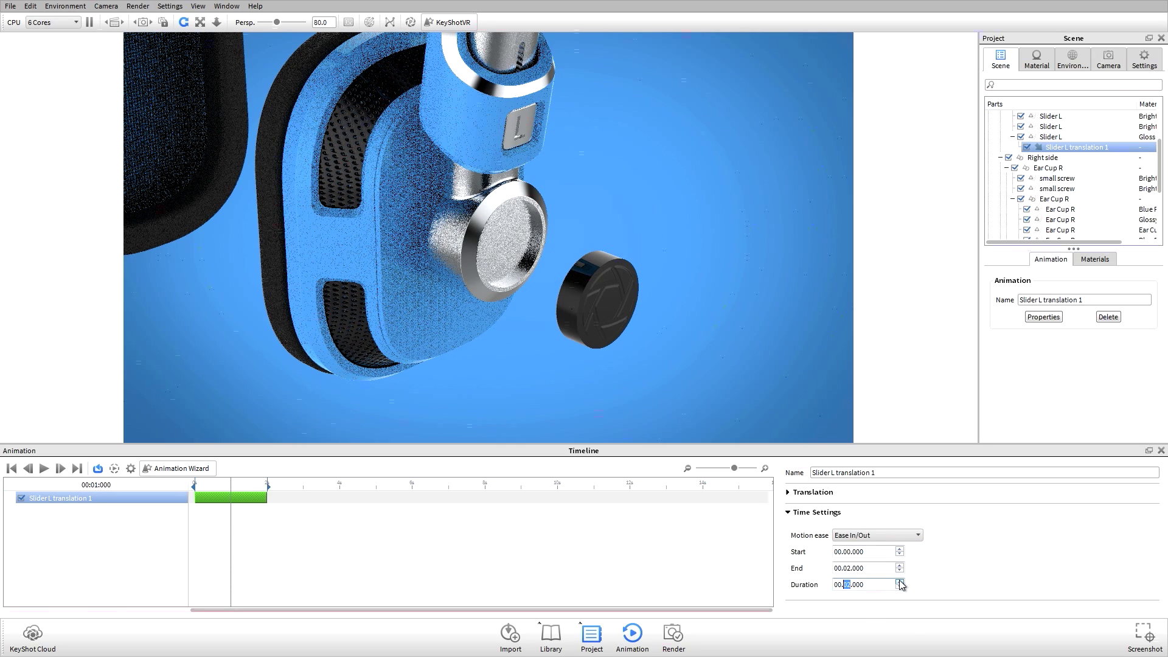
Rewind to 0 and play the cap's slide-out preview, then pause it.
click(195, 485)
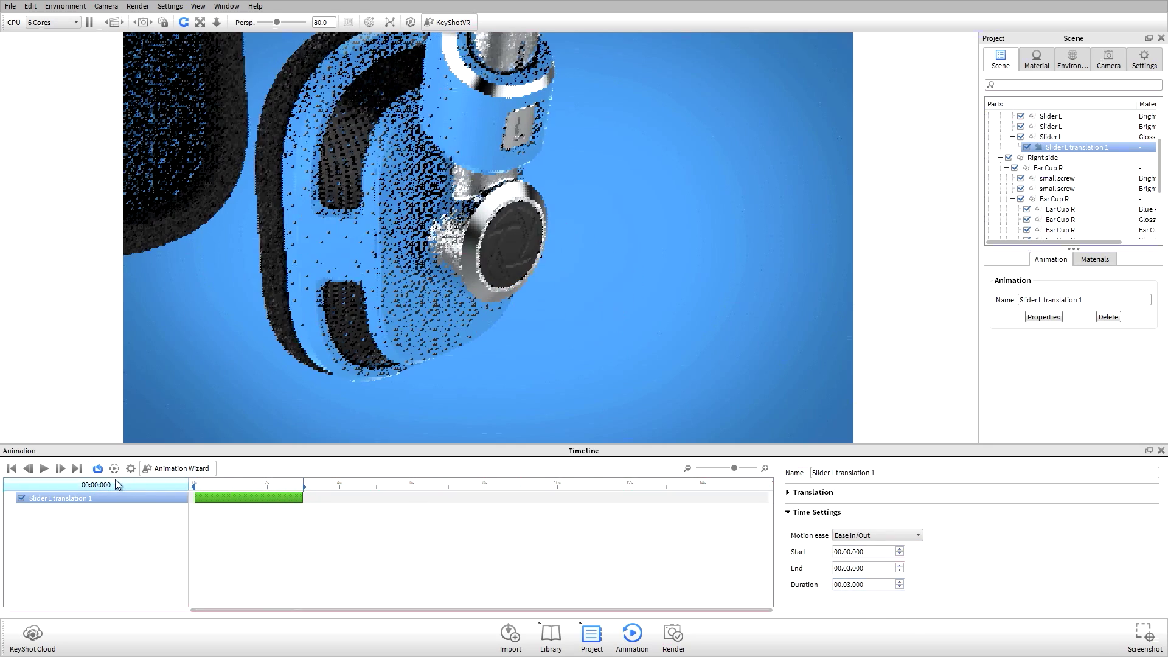
click(44, 468)
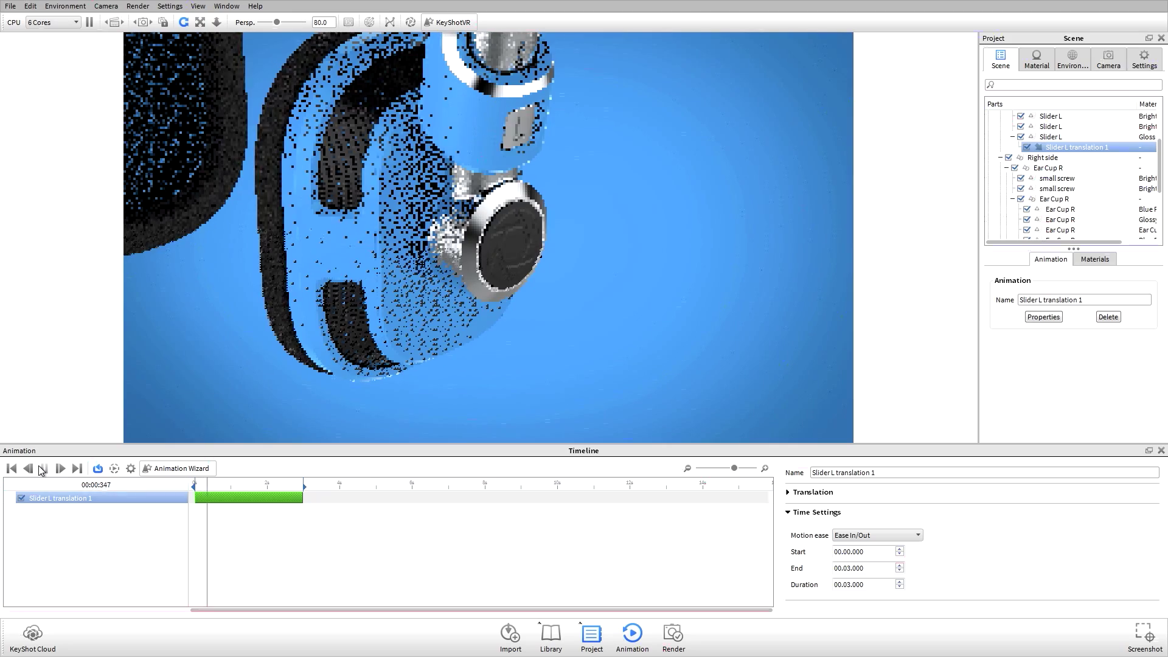
click(43, 468)
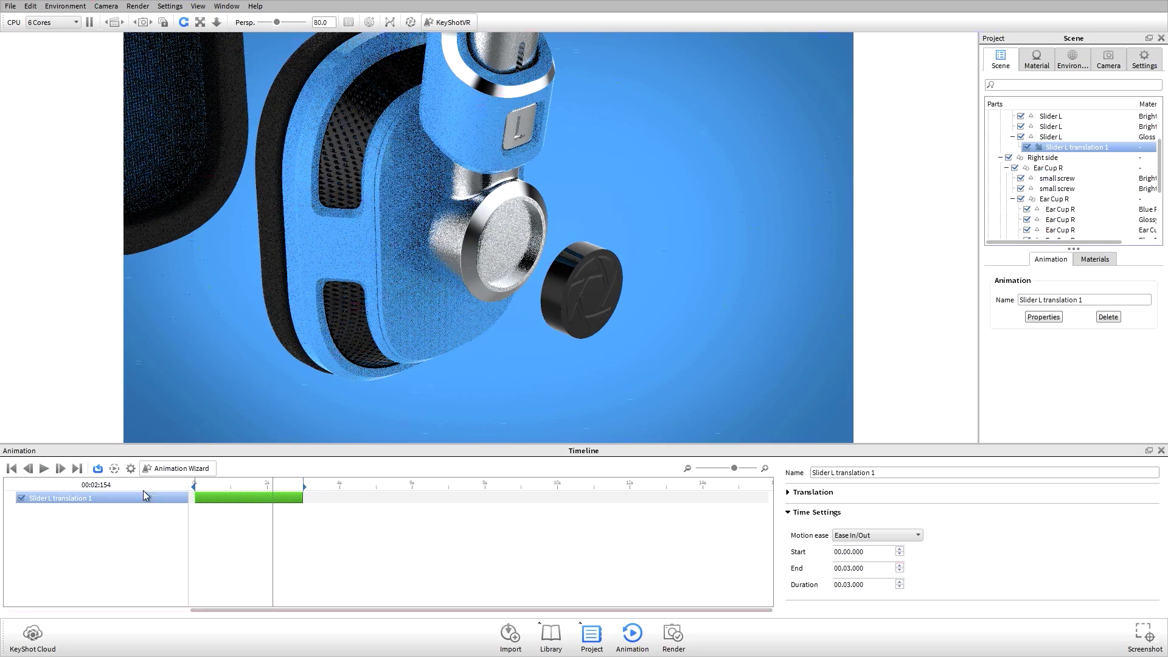
Copy the Slider L translation 1 animation from the black cap.
click(579, 263)
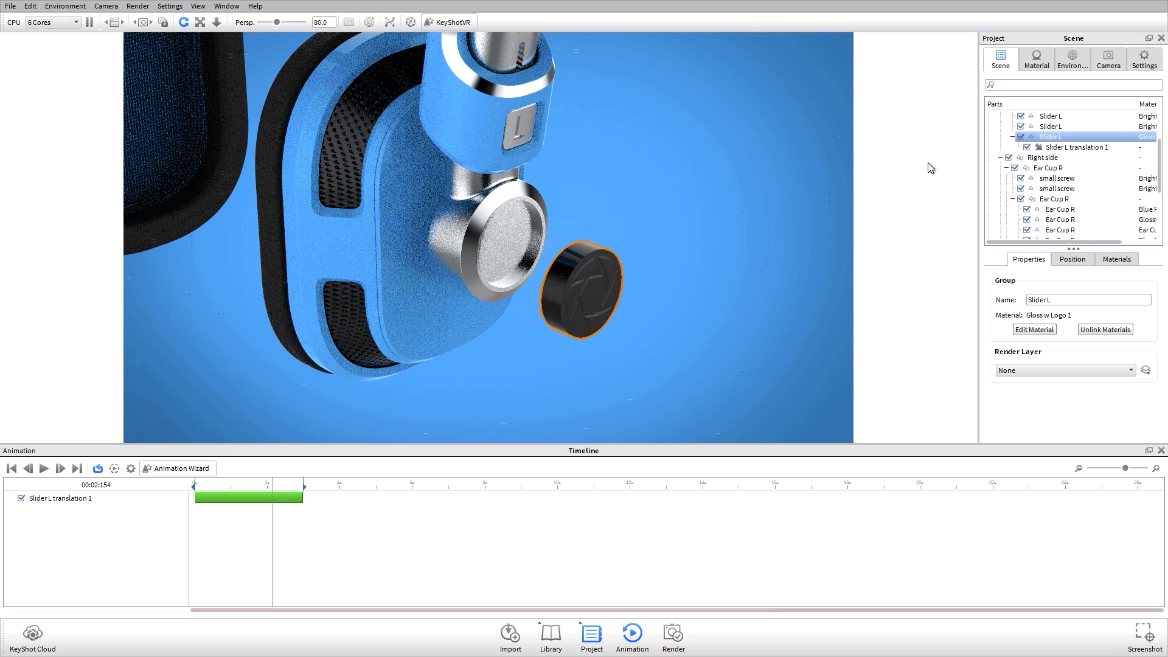
click(1075, 148)
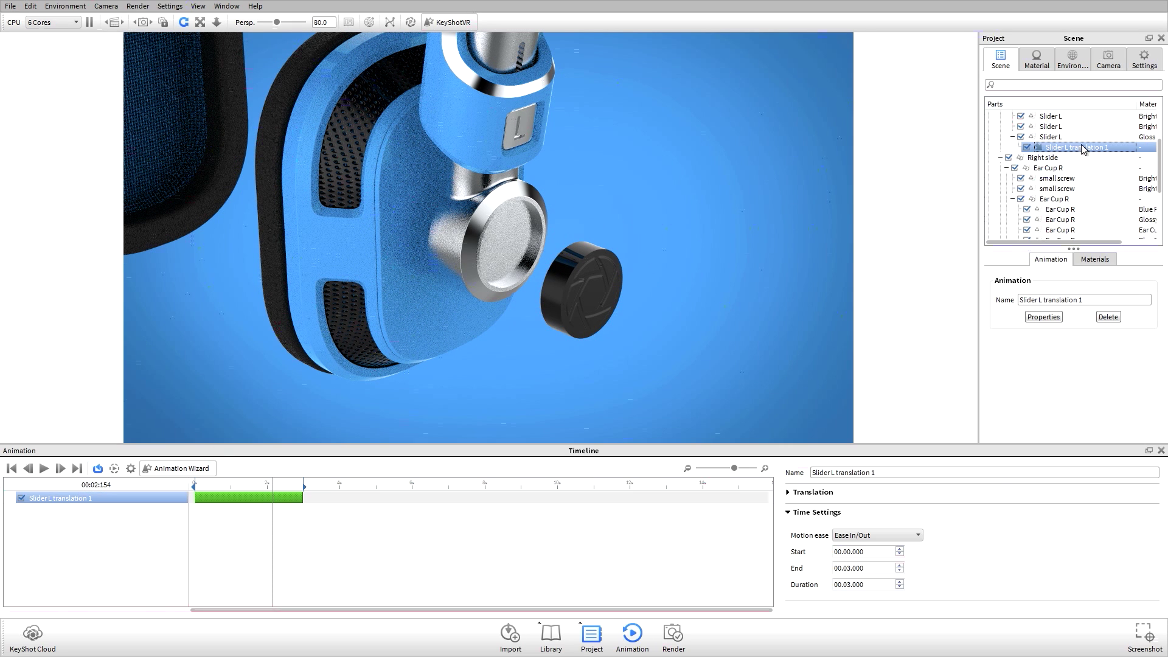
right_click(1083, 145)
click(1147, 175)
Paste the translation onto the chrome Slider L ring and scrub to about 2.5 s to check.
click(533, 192)
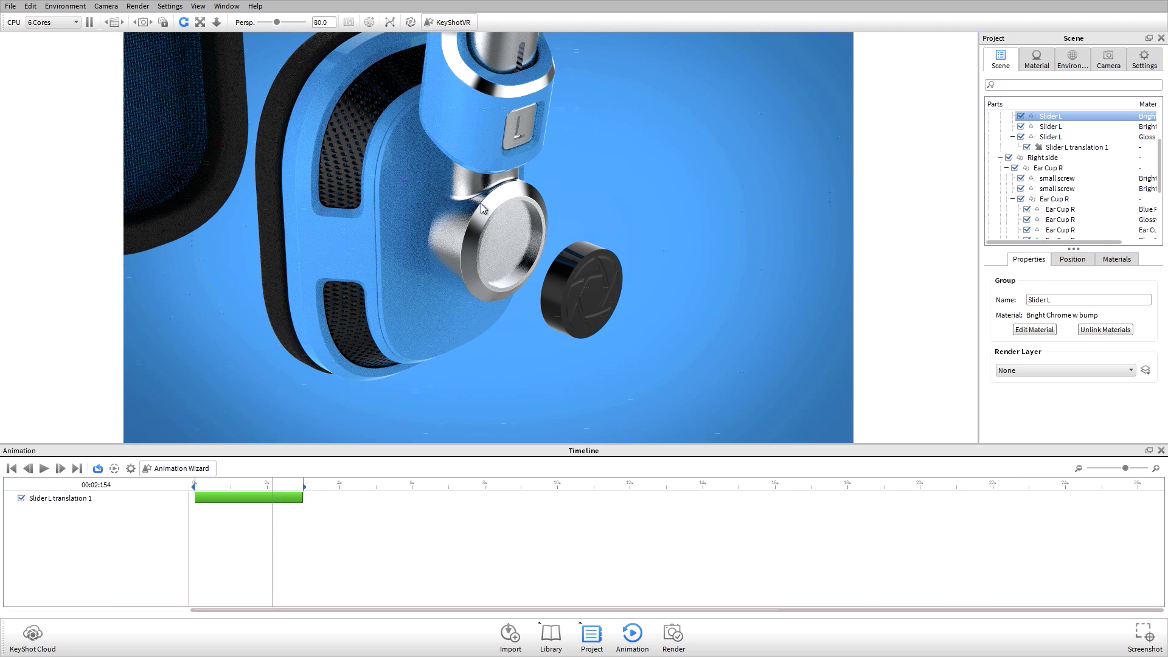
right_click(1049, 120)
mouse_move(1086, 129)
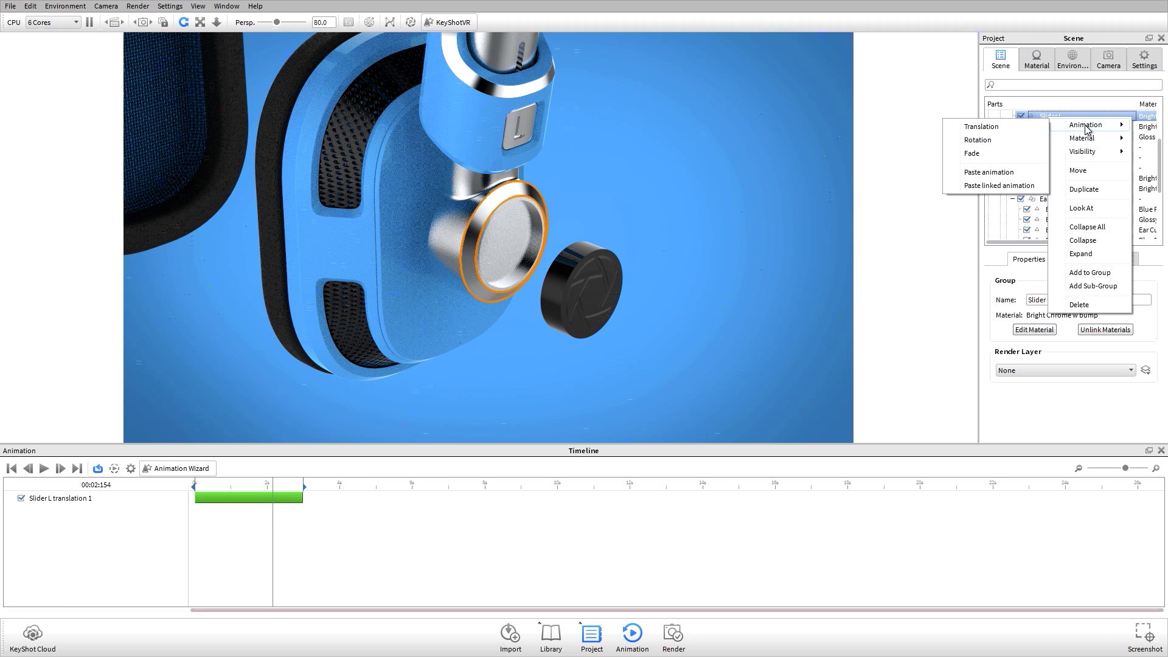
click(988, 173)
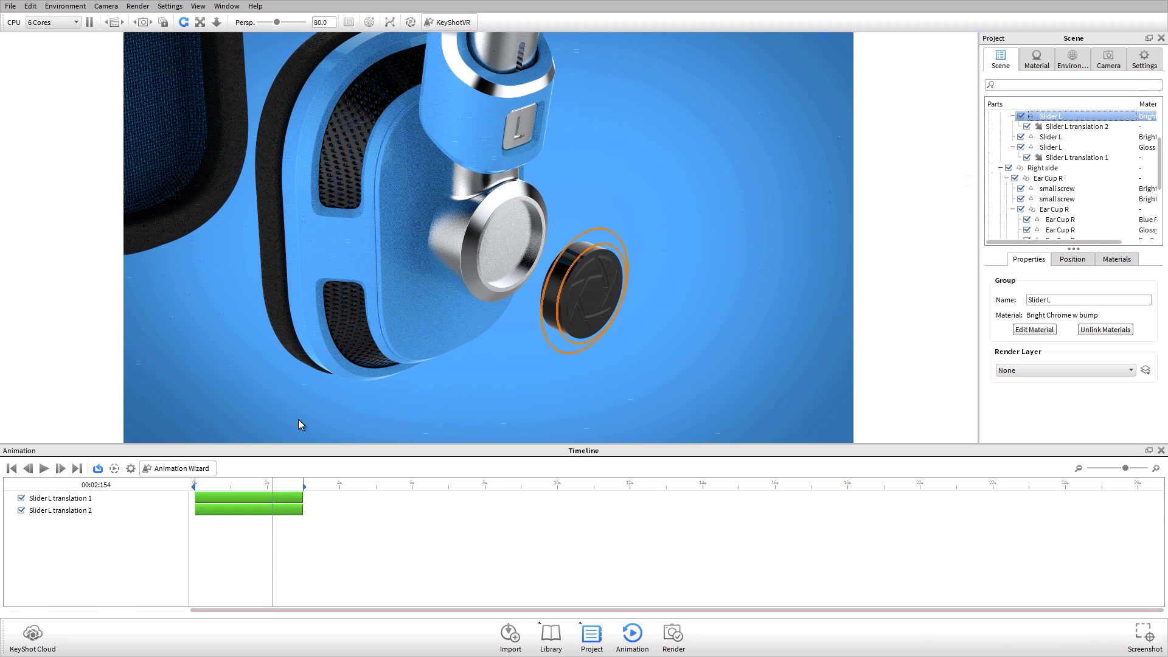
drag(257, 489, 290, 492)
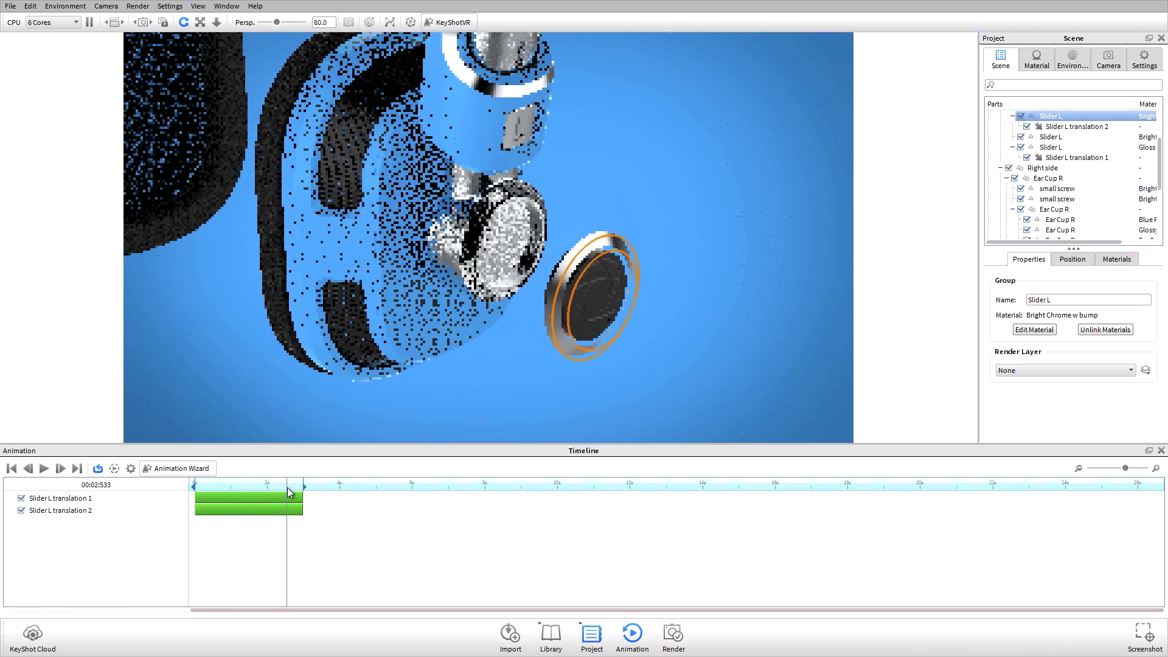
click(239, 430)
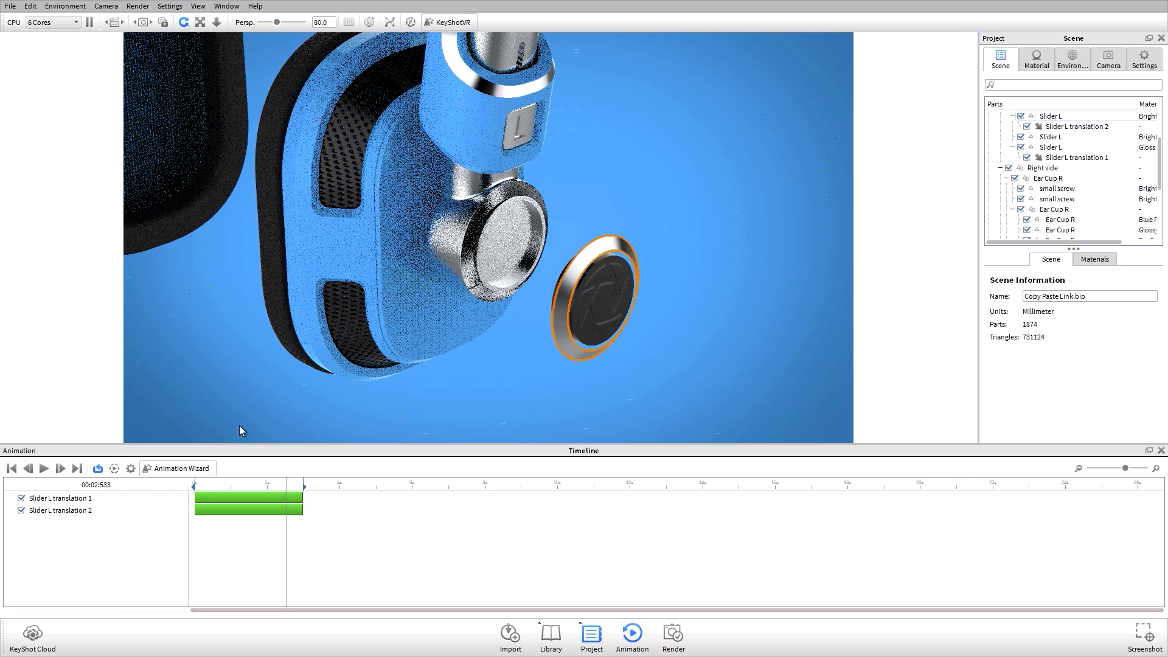
Delay Slider L translation 2 to start at 1.433 s in the timeline.
click(137, 512)
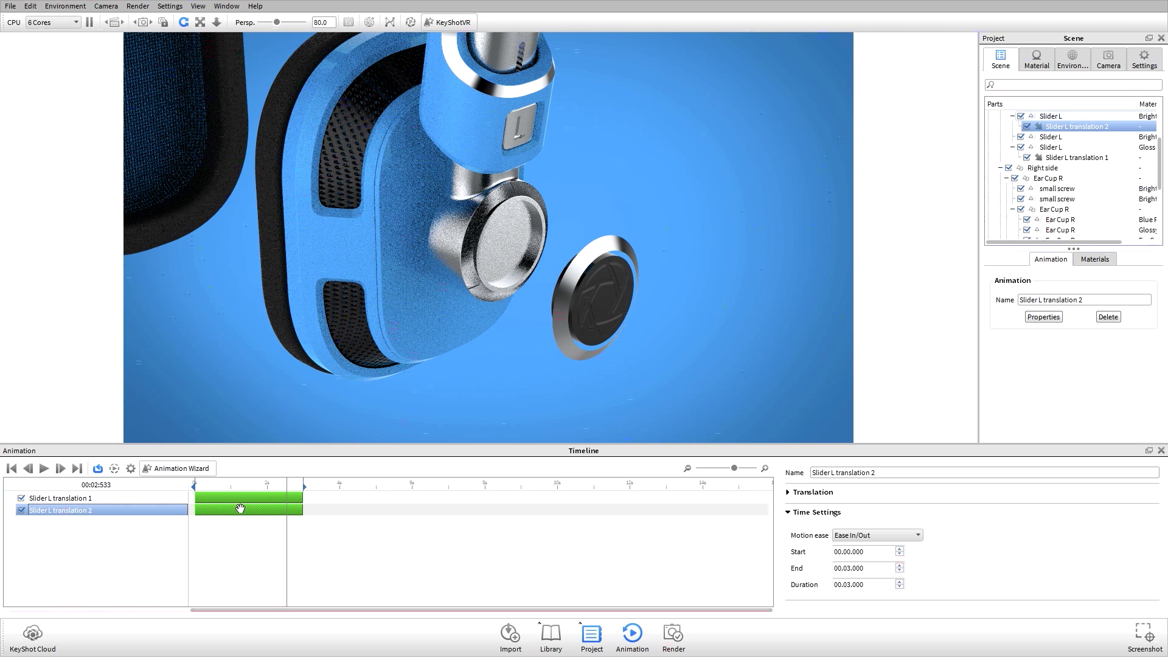
drag(240, 508, 292, 508)
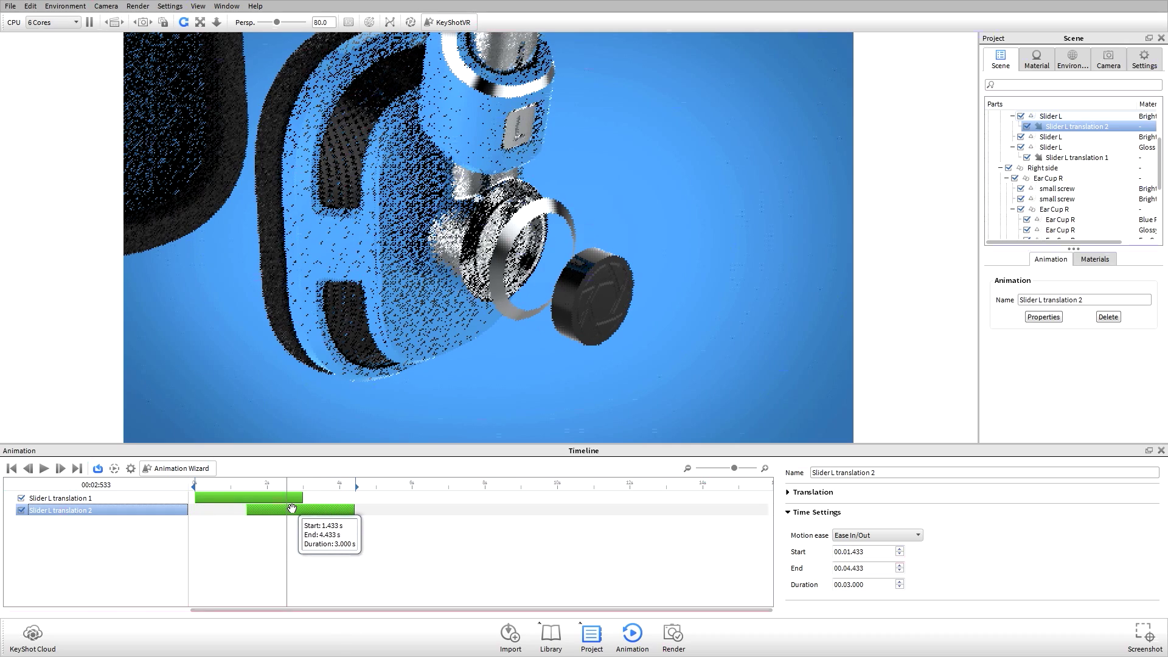
drag(230, 488, 330, 486)
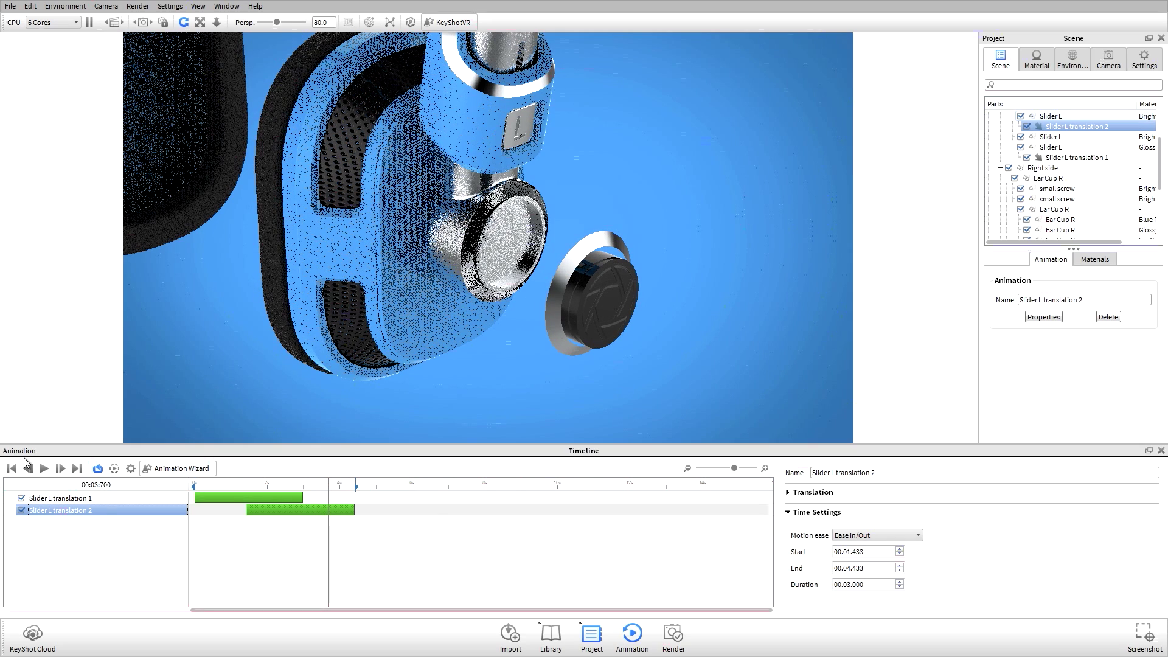
Change Slider L translation 2's Translate Y to 15.
click(98, 496)
click(98, 509)
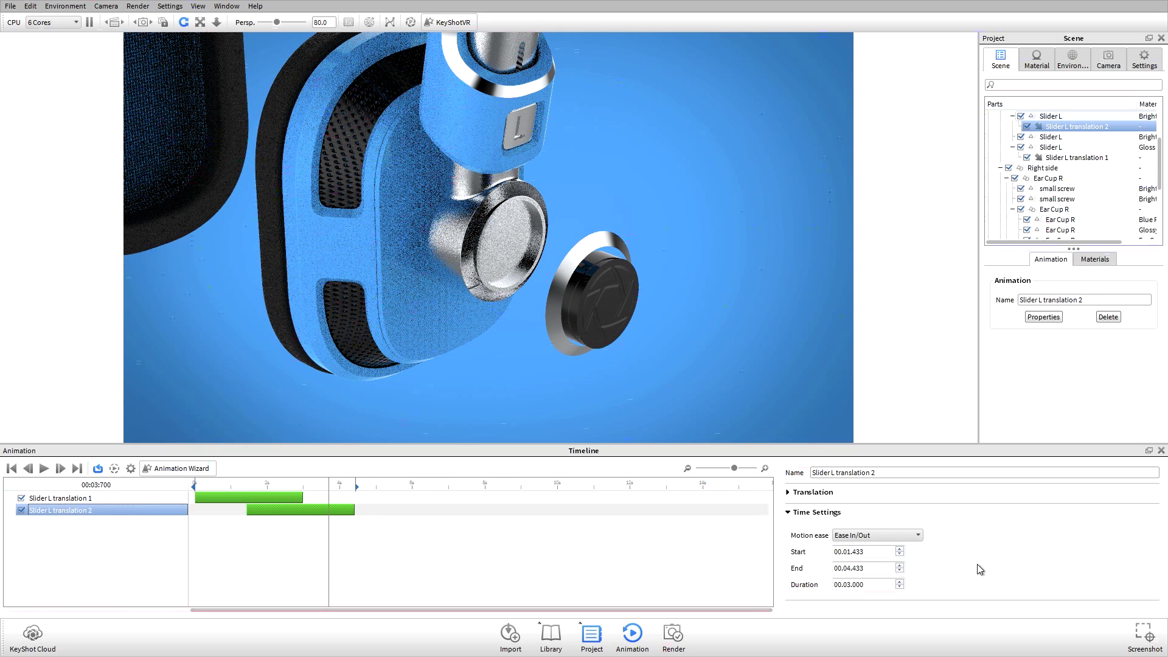
click(790, 513)
click(789, 492)
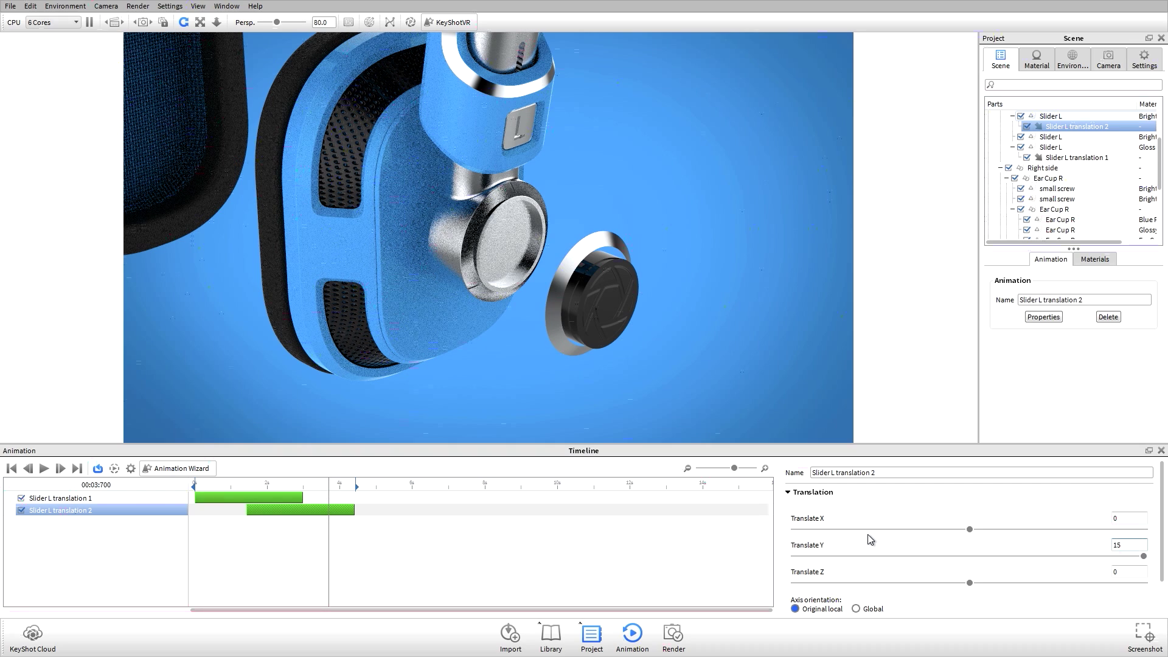
key(Tab)
Play the staggered ear-cup motion from the start, then pause.
drag(285, 485, 57, 488)
click(44, 469)
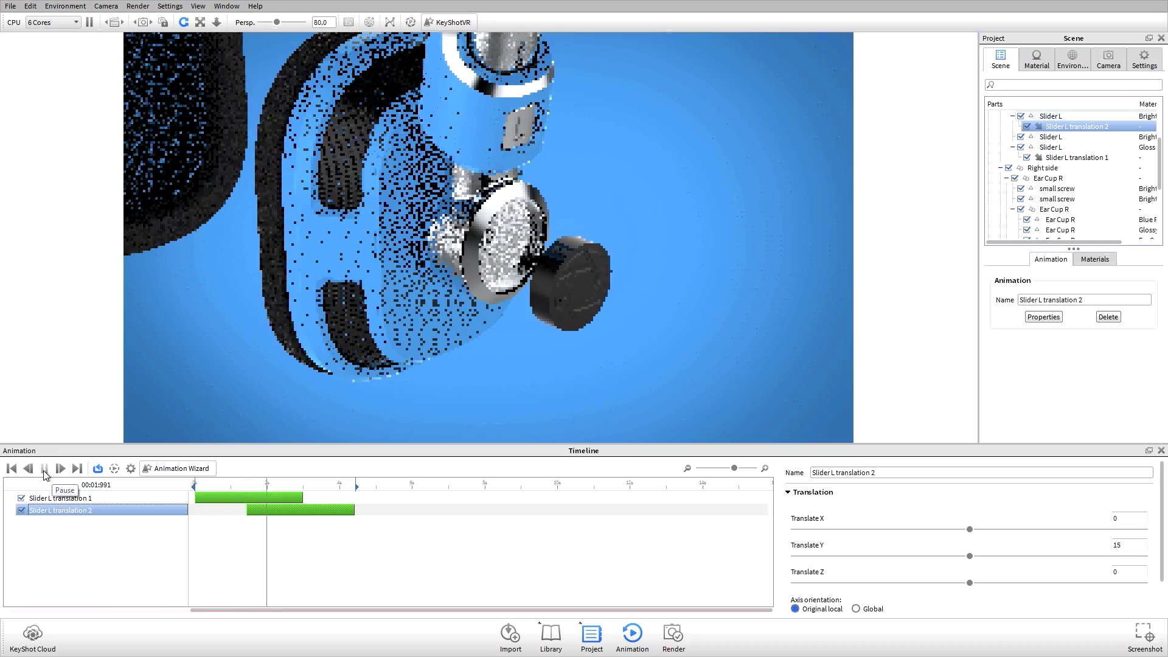
click(43, 470)
Zoom out to show both ear cups and select Slider L translation 1.
scroll(531, 332, down, 3)
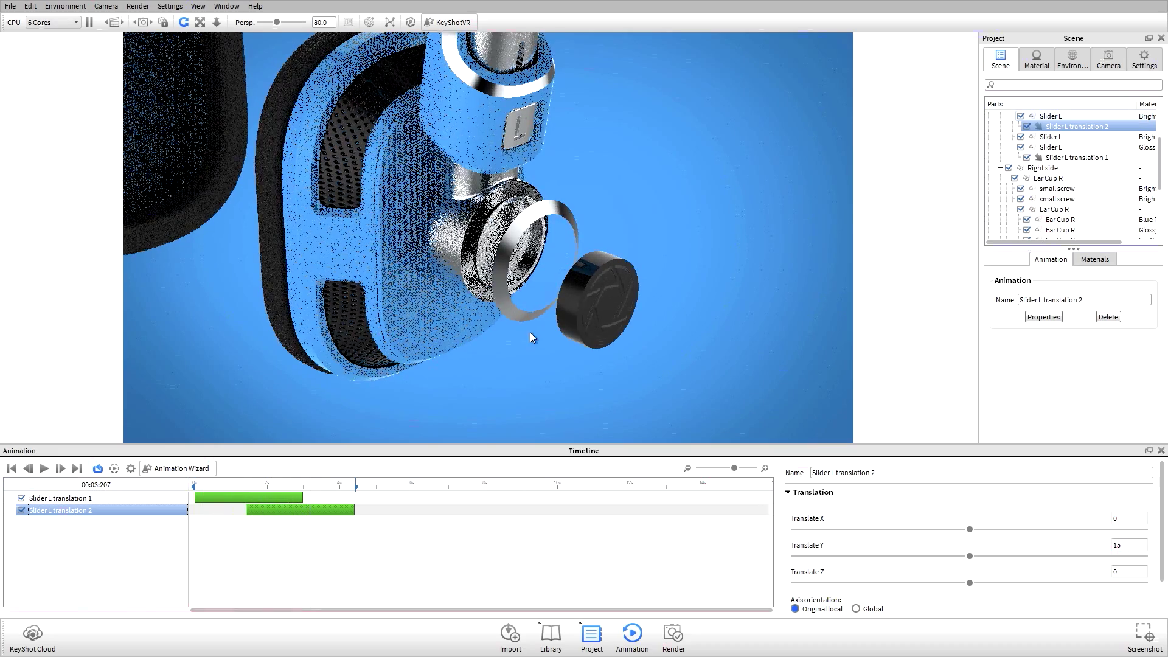
drag(530, 333, 567, 252)
click(525, 262)
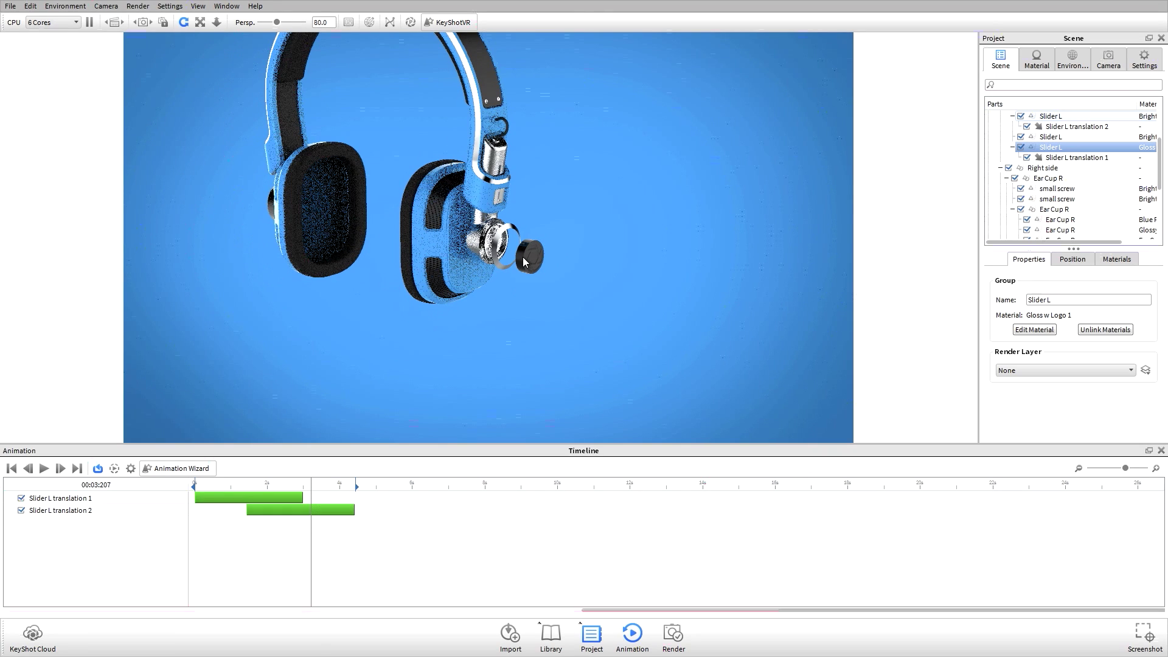
click(1078, 158)
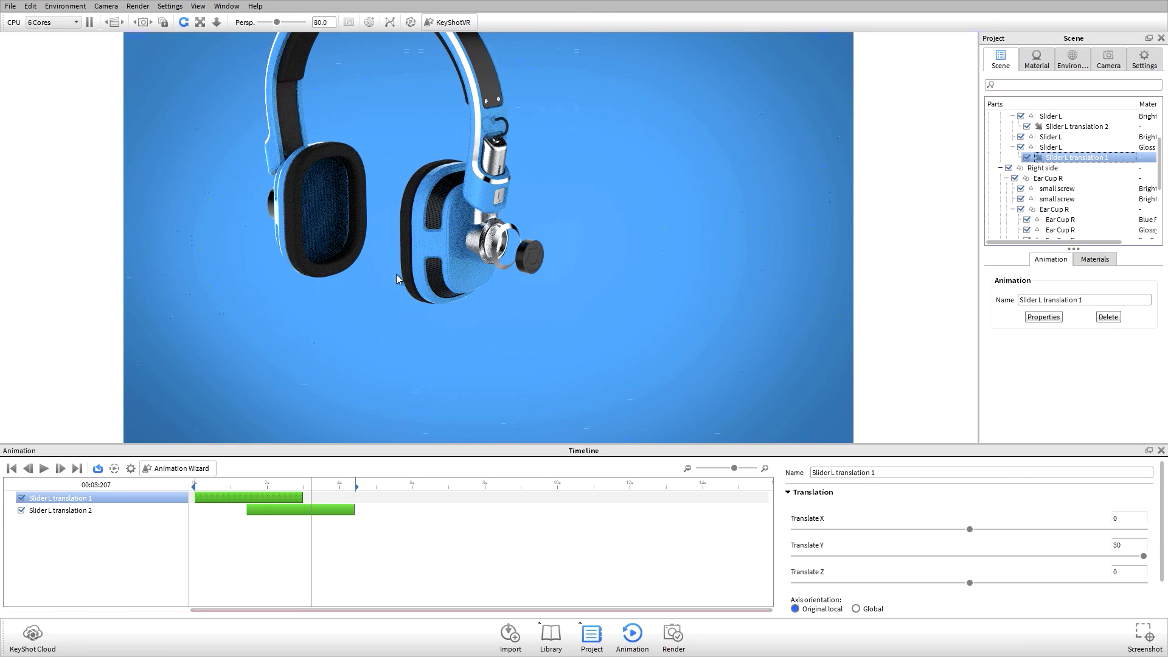
Paste a linked copy of the translation onto the right ear cup's Slider R cap.
drag(396, 278, 339, 288)
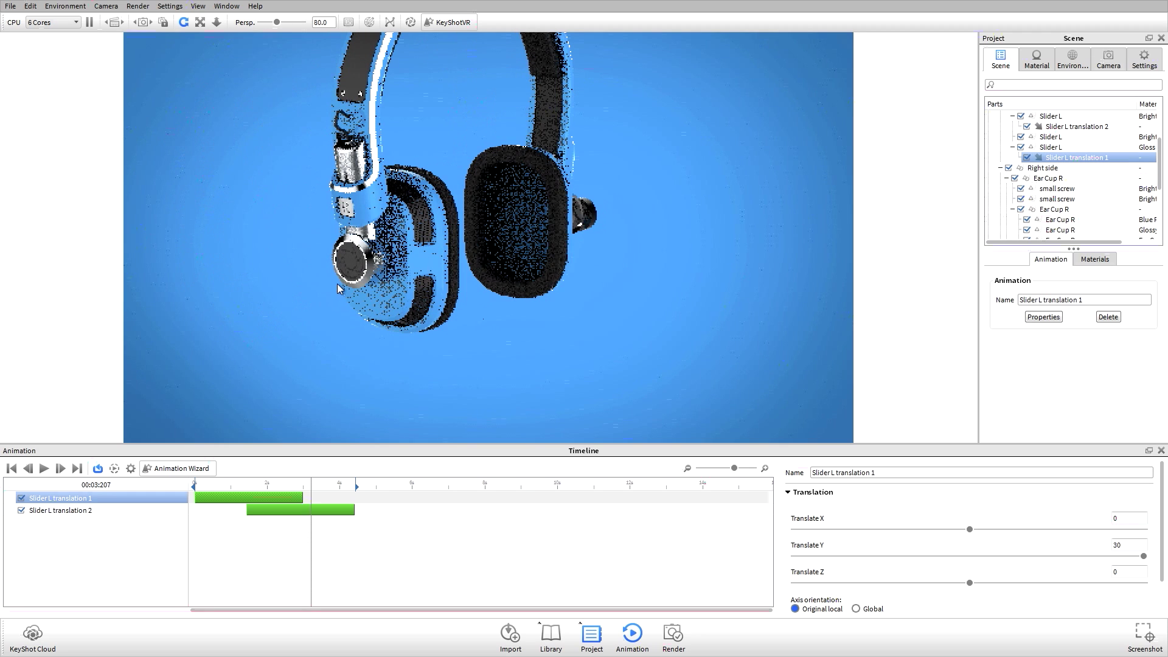
click(344, 270)
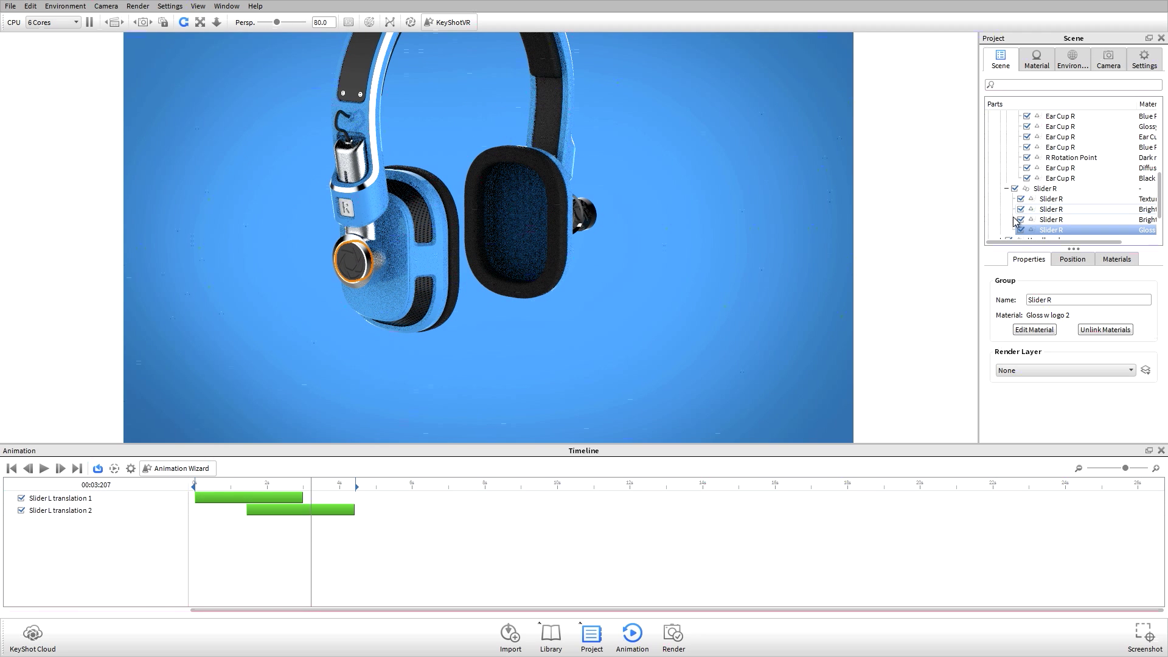
right_click(1050, 227)
mouse_move(1089, 236)
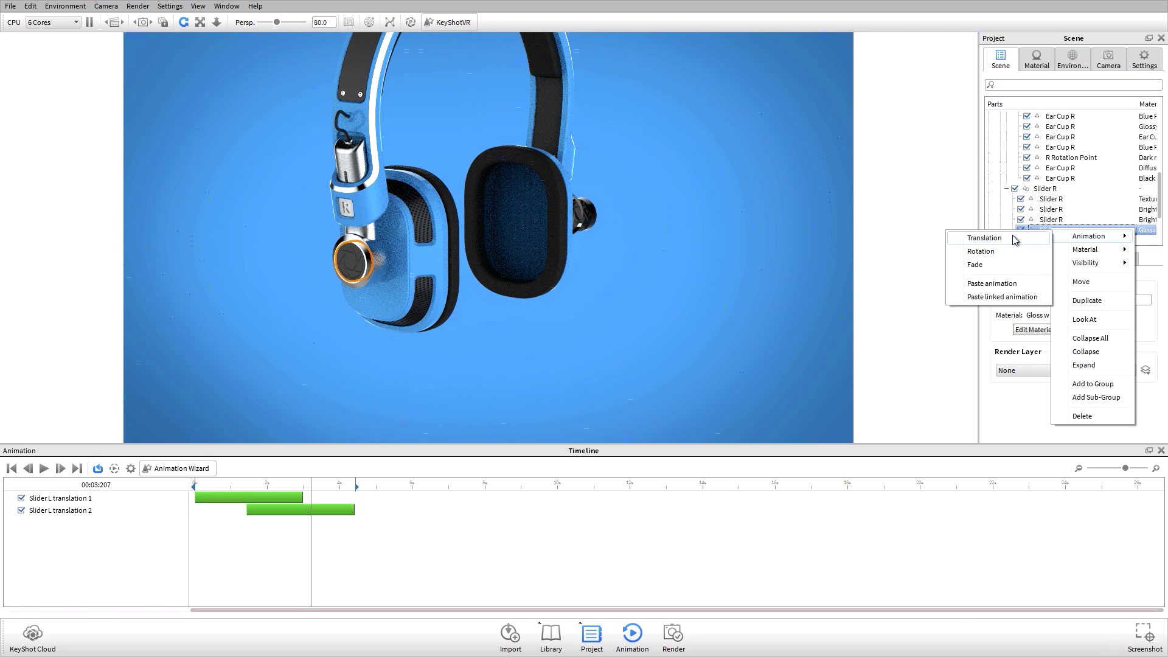
click(992, 297)
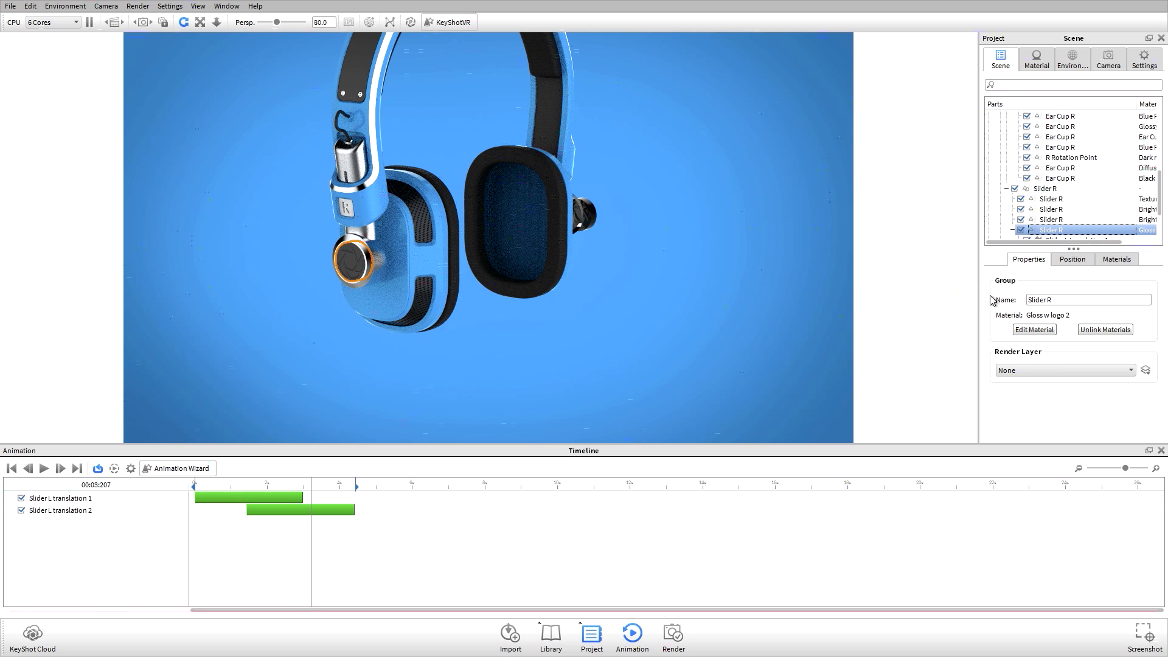
Scrub the timeline and orbit to confirm both ear-cup caps slide out.
click(203, 486)
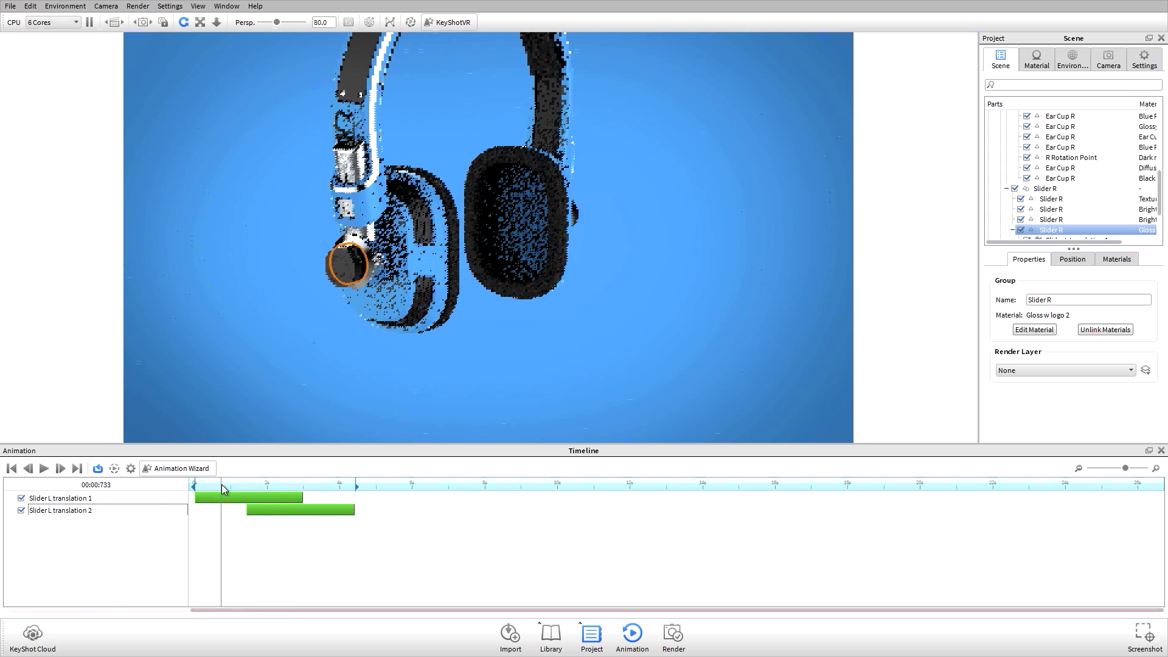
drag(213, 488, 305, 487)
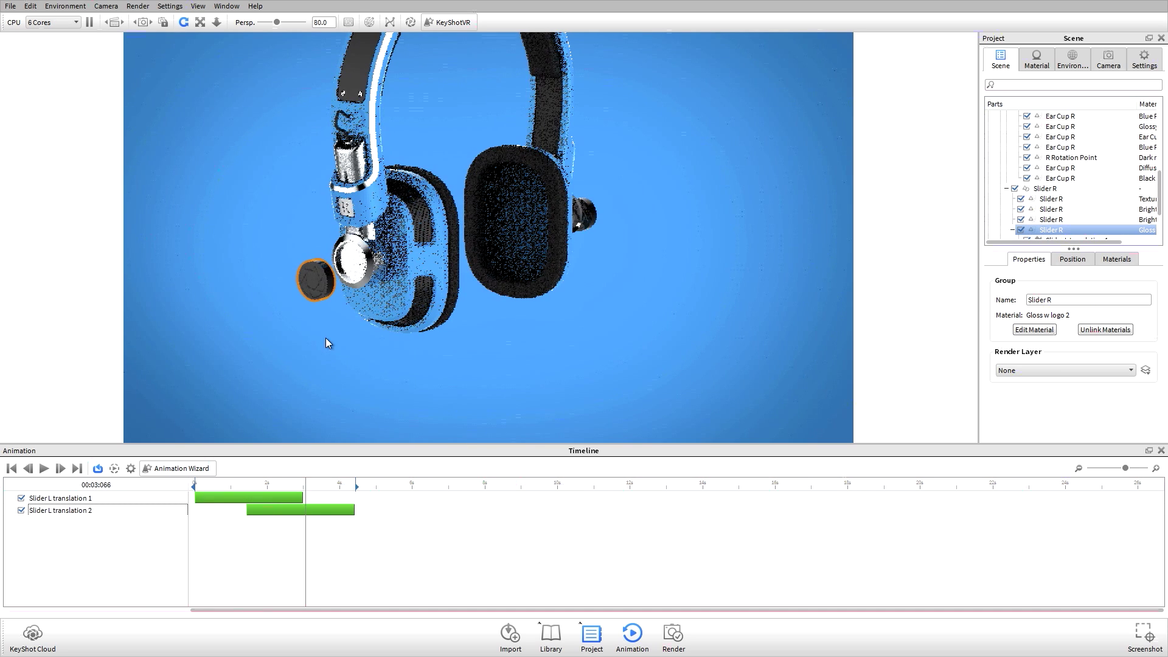
drag(577, 291, 550, 250)
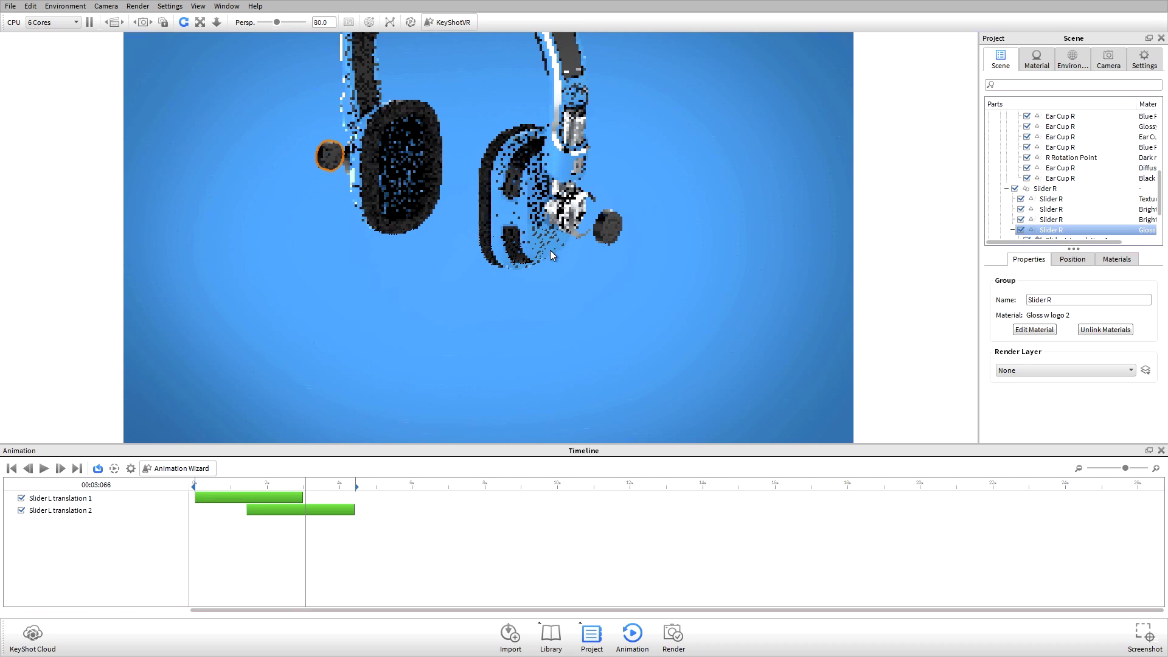
click(595, 195)
click(1075, 128)
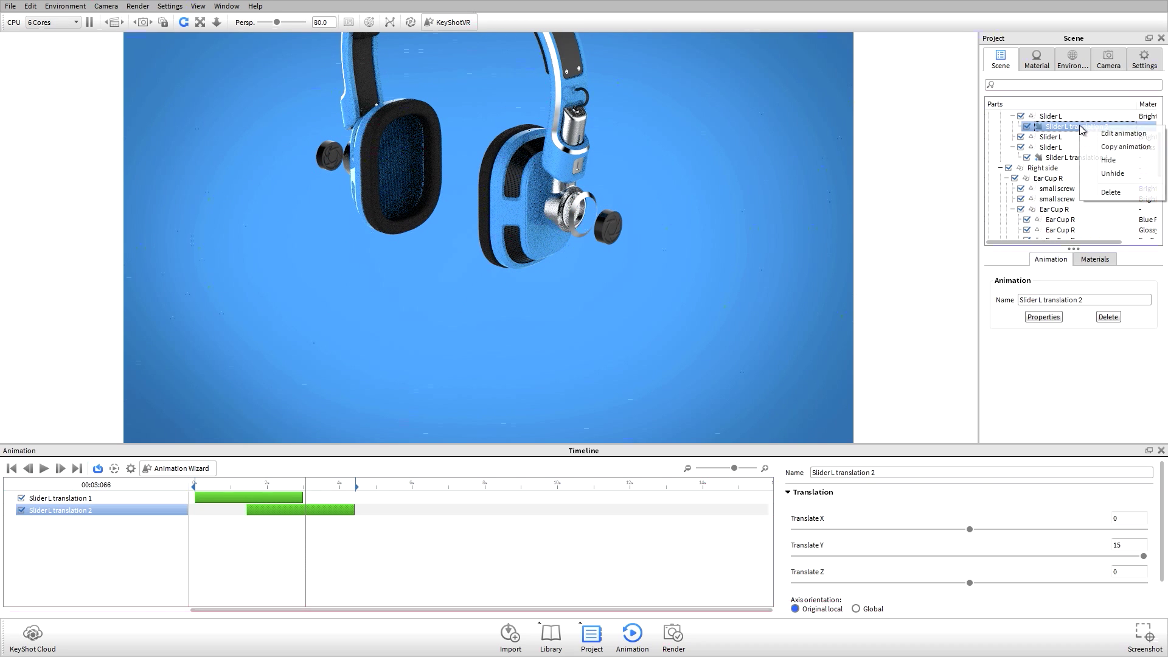
Copy Slider L translation 2 and paste it linked onto the right cup's chrome Slider R part.
click(1119, 146)
drag(750, 172, 444, 284)
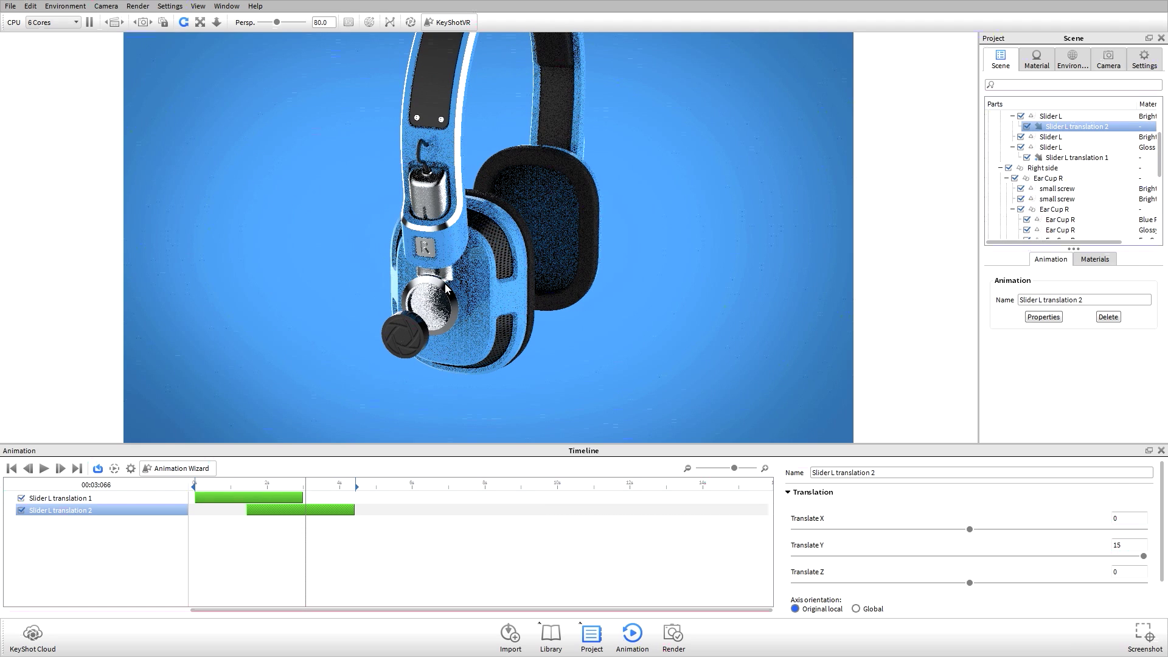
click(444, 283)
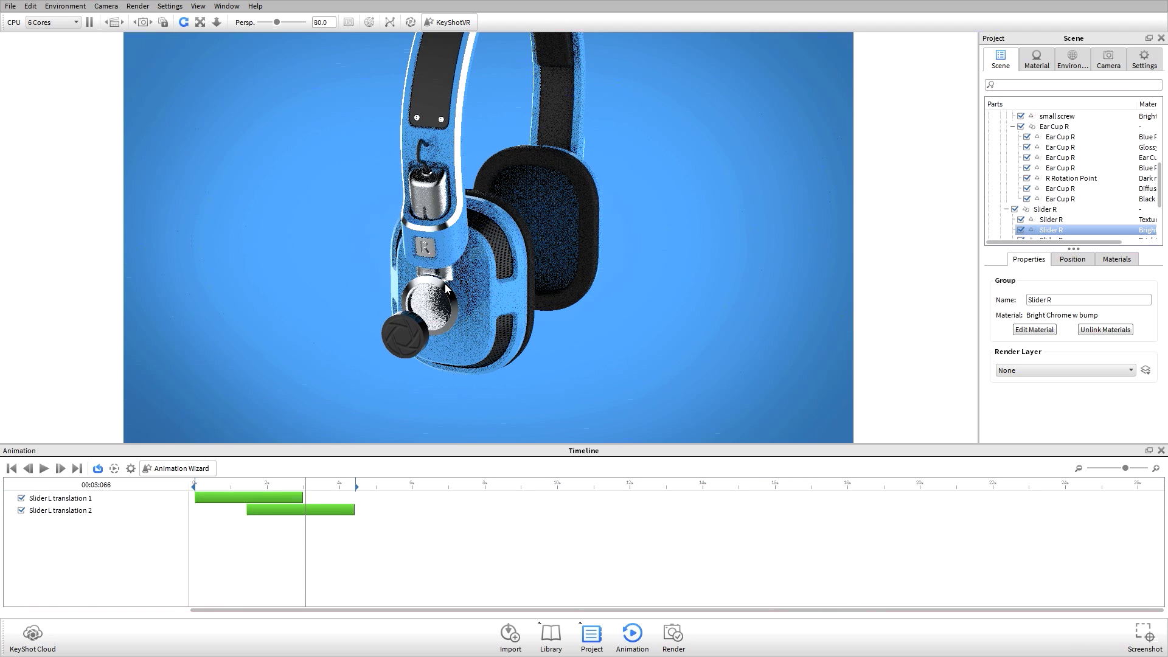
right_click(1042, 230)
mouse_move(1096, 241)
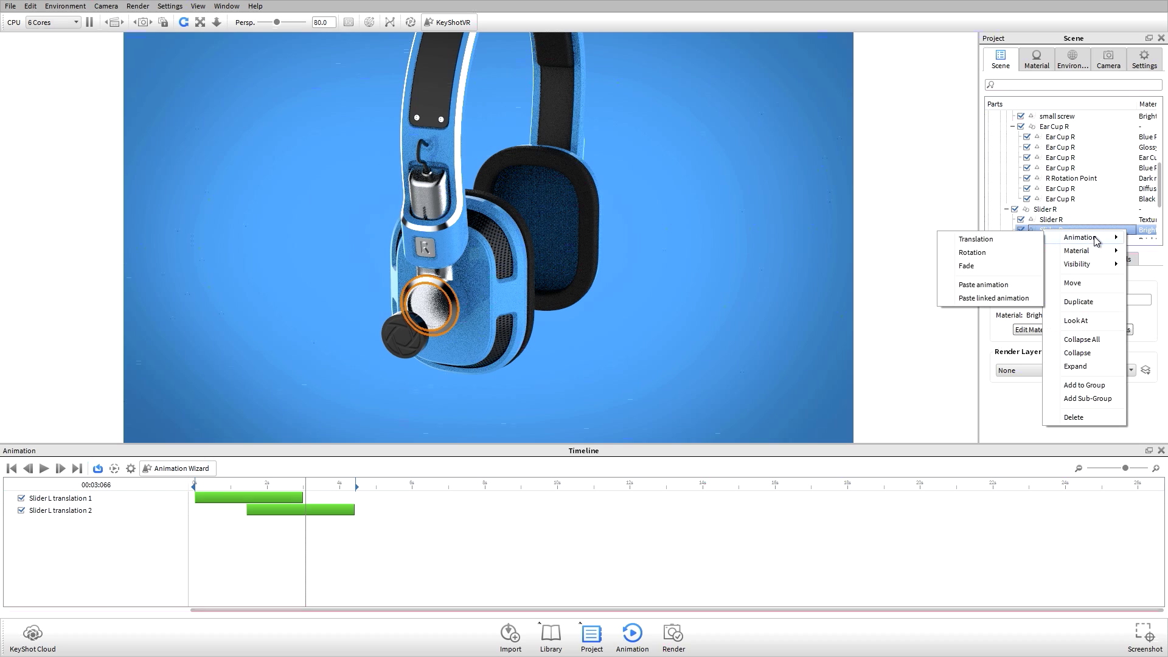
click(989, 298)
click(236, 487)
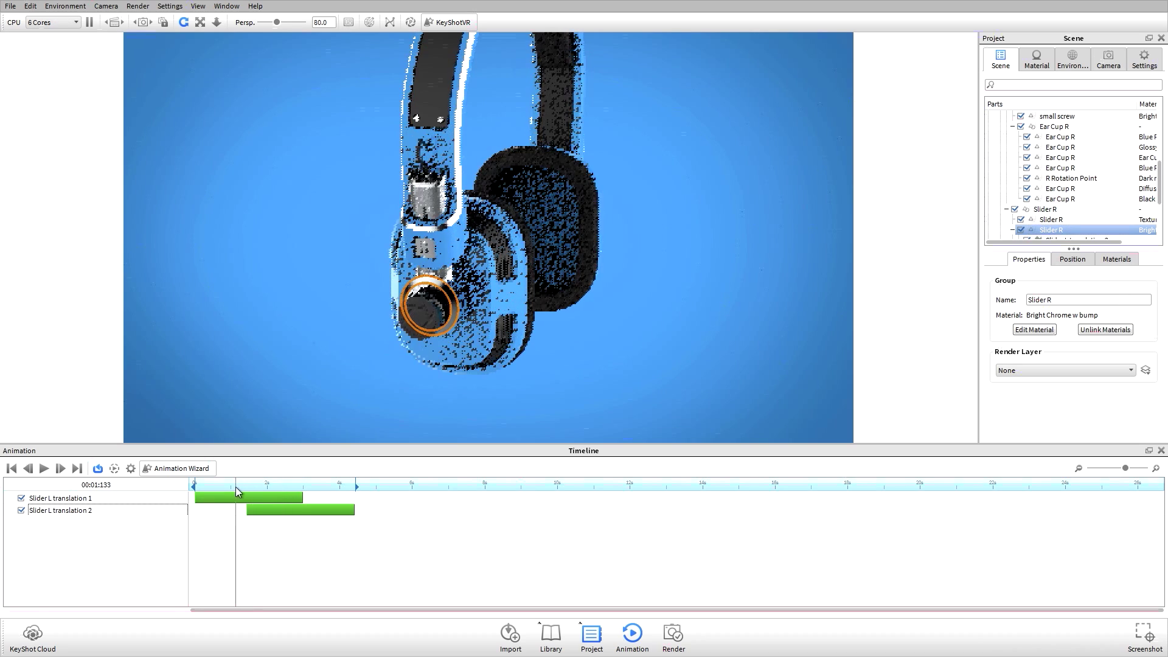
Scrub to 4.1 s and orbit to confirm both ear-cup assemblies explode outward together.
drag(236, 491, 247, 492)
drag(625, 294, 532, 282)
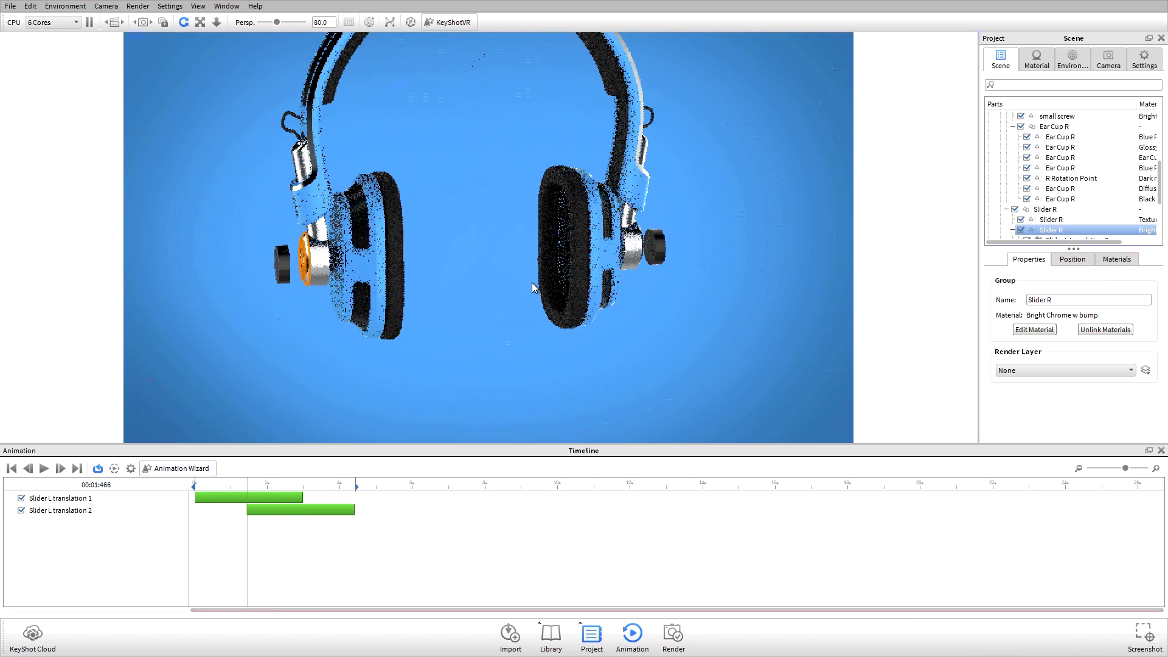
drag(236, 484, 344, 484)
drag(652, 294, 585, 271)
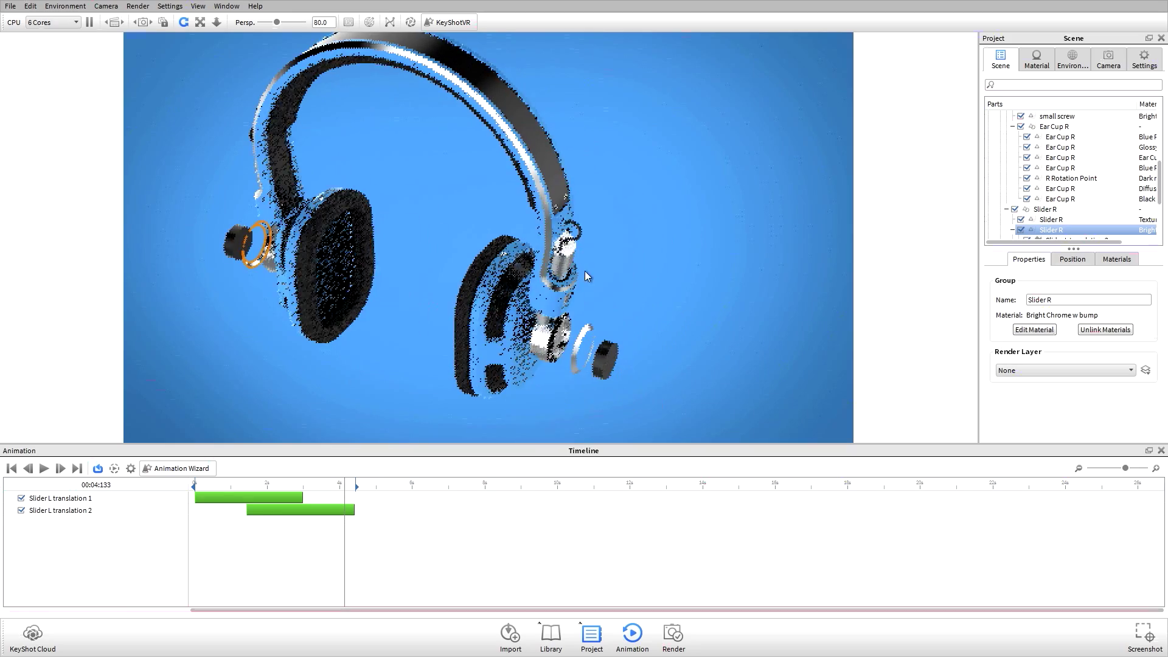
Zoom and Look At the headband, then select one of the small screws.
scroll(585, 218, up, 10)
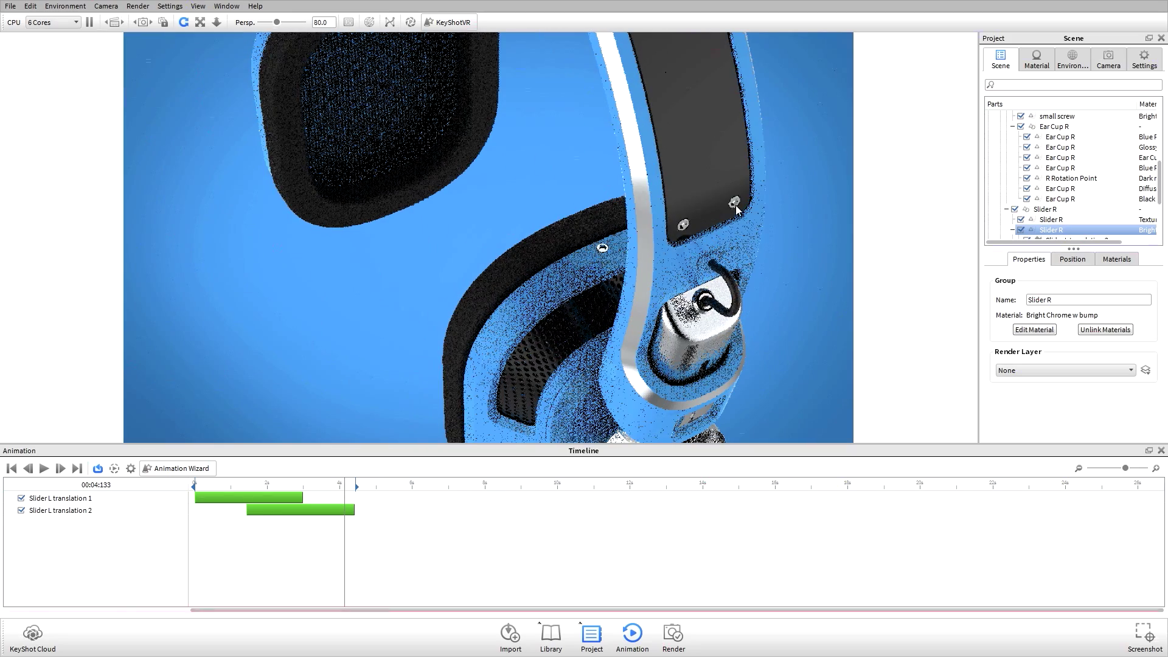
drag(707, 309, 607, 273)
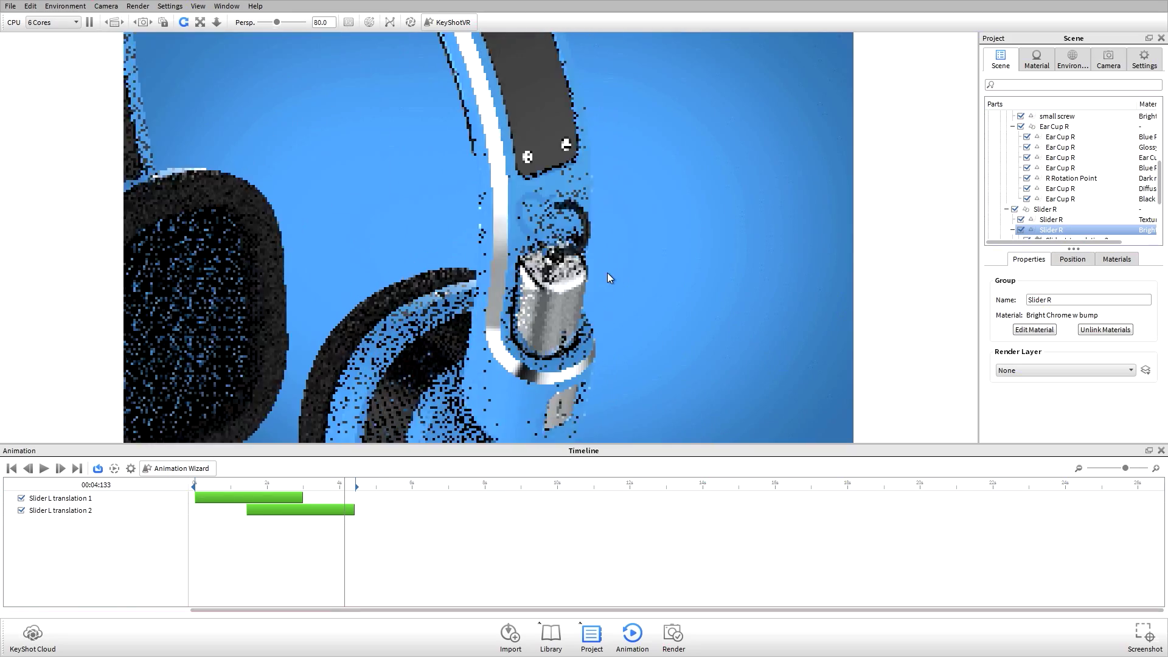
right_click(528, 152)
click(535, 210)
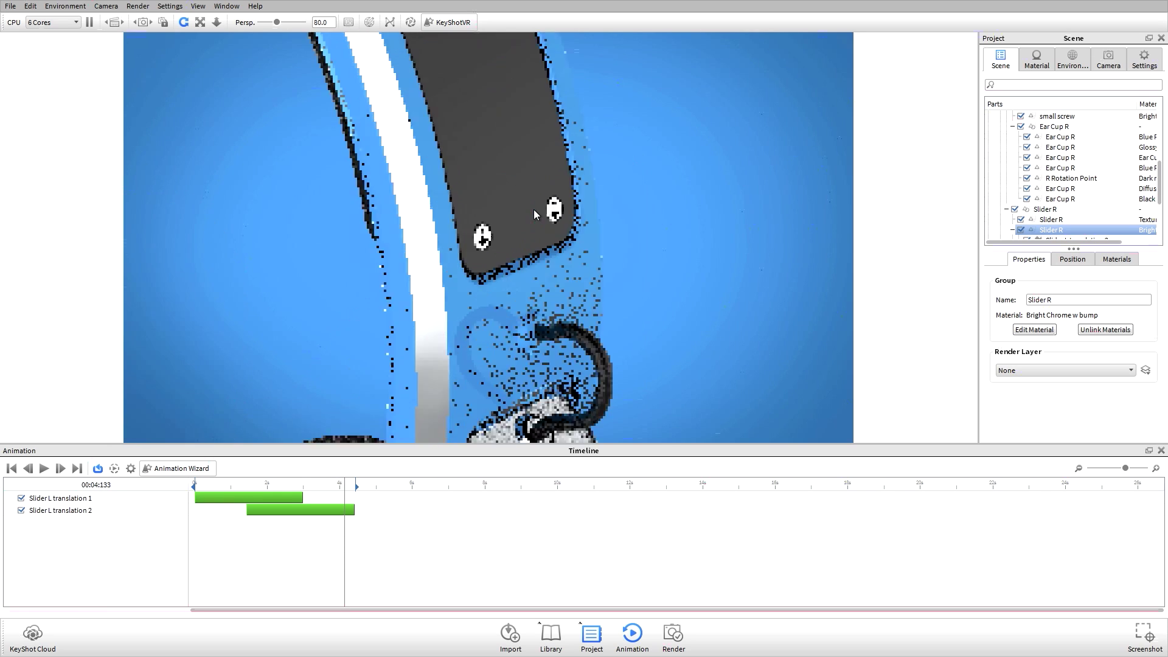
click(490, 241)
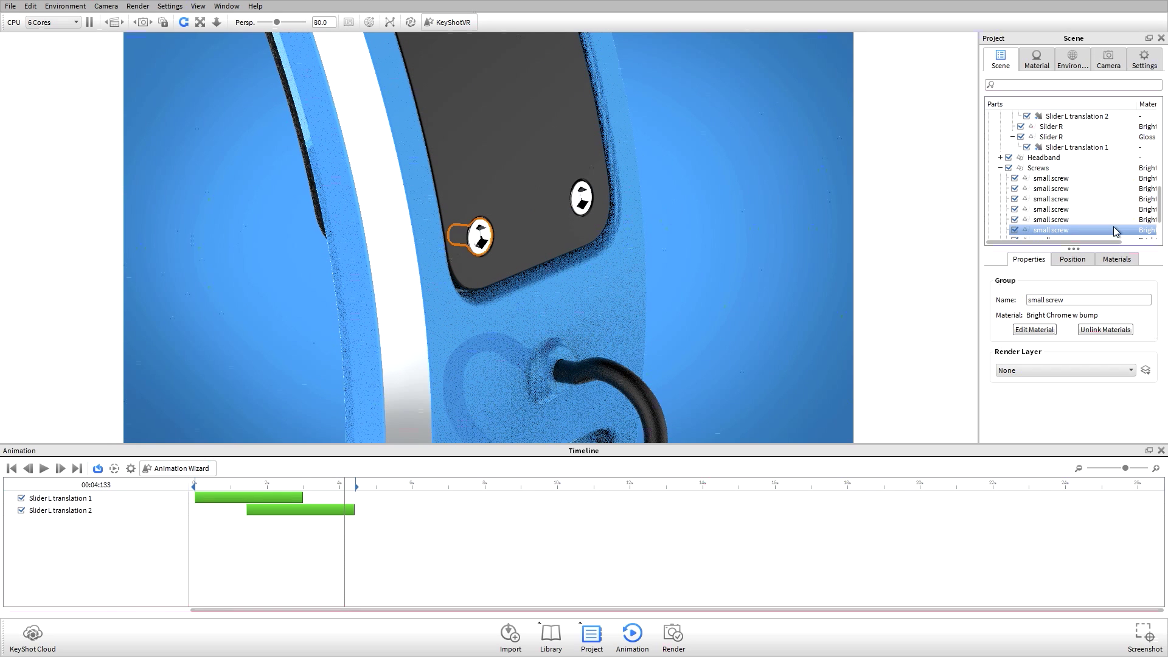
right_click(1049, 230)
Add a translation that pulls the small screw out 20 along Z, starting at 4.133 s.
mouse_move(1087, 241)
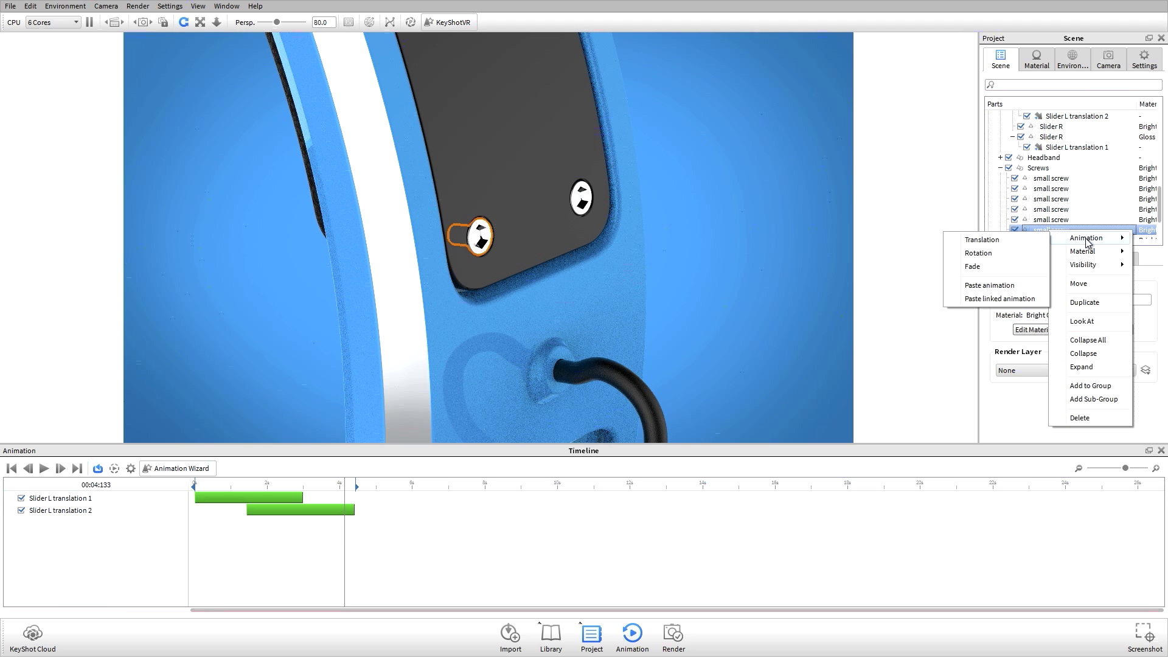
click(982, 241)
click(370, 485)
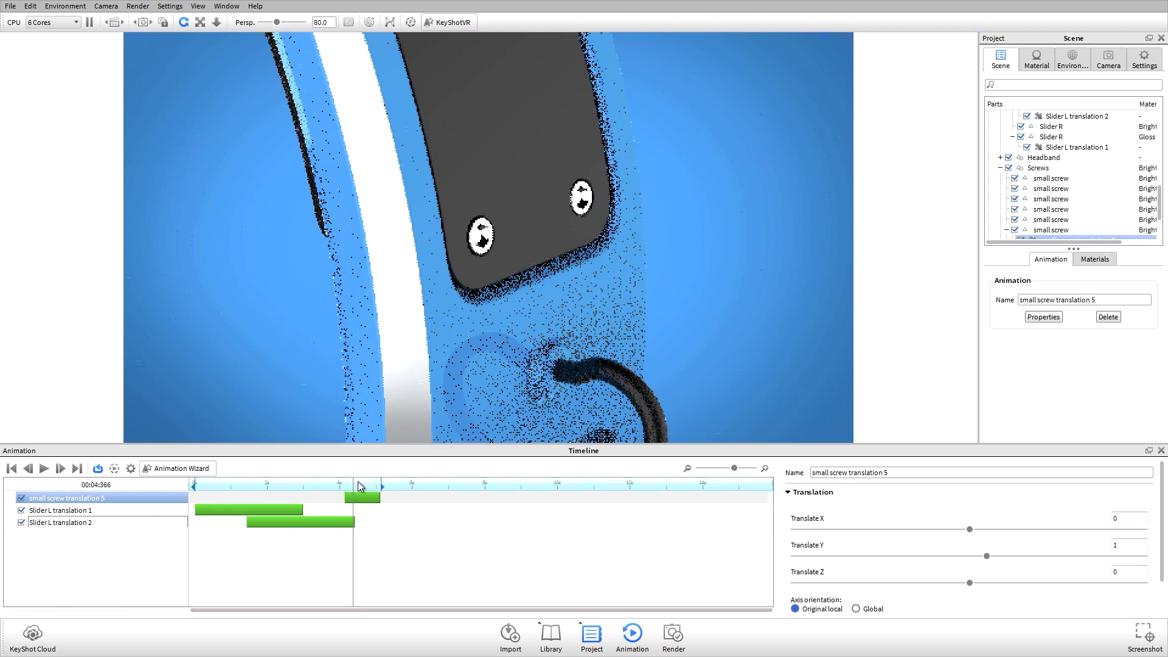
click(382, 485)
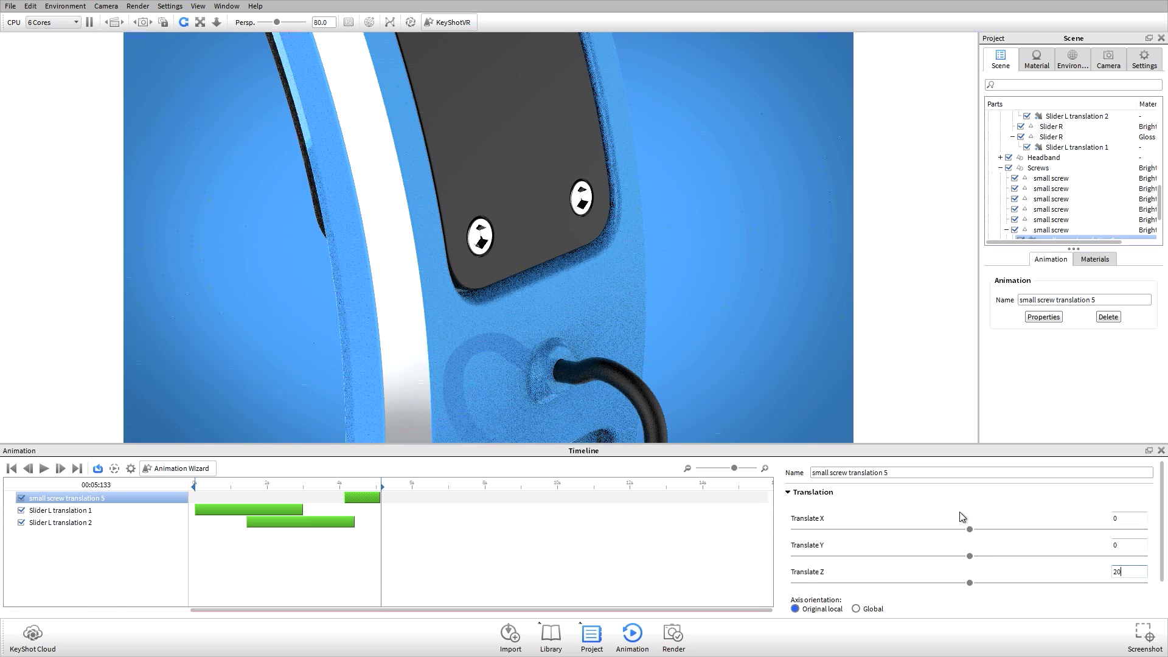
key(Tab)
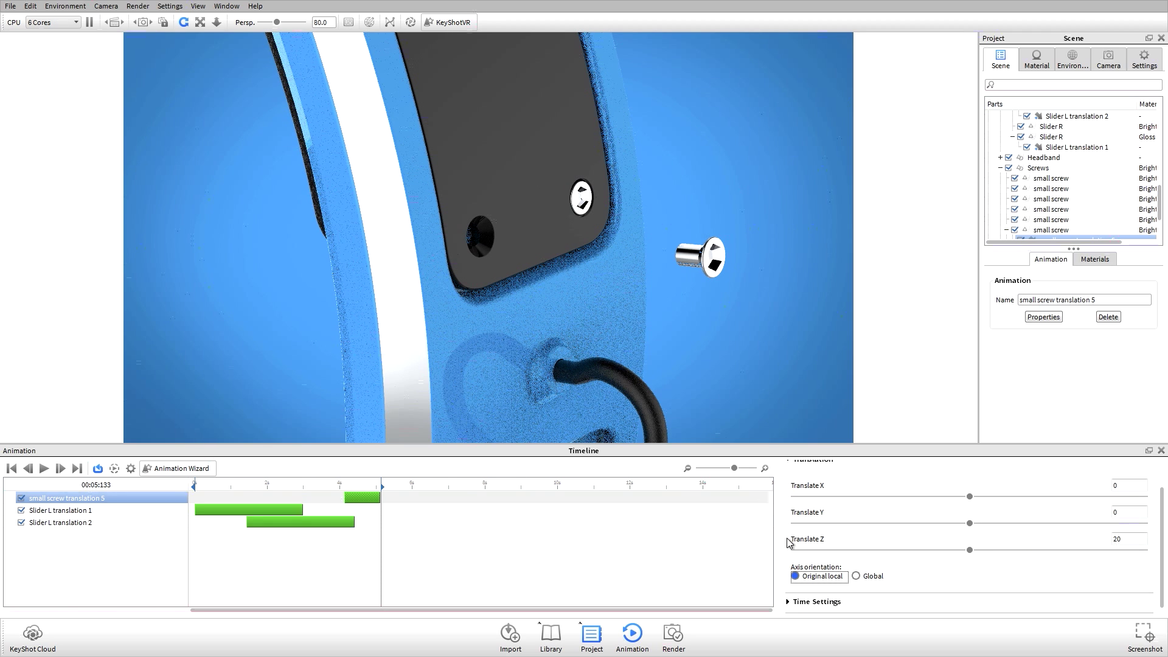
click(345, 485)
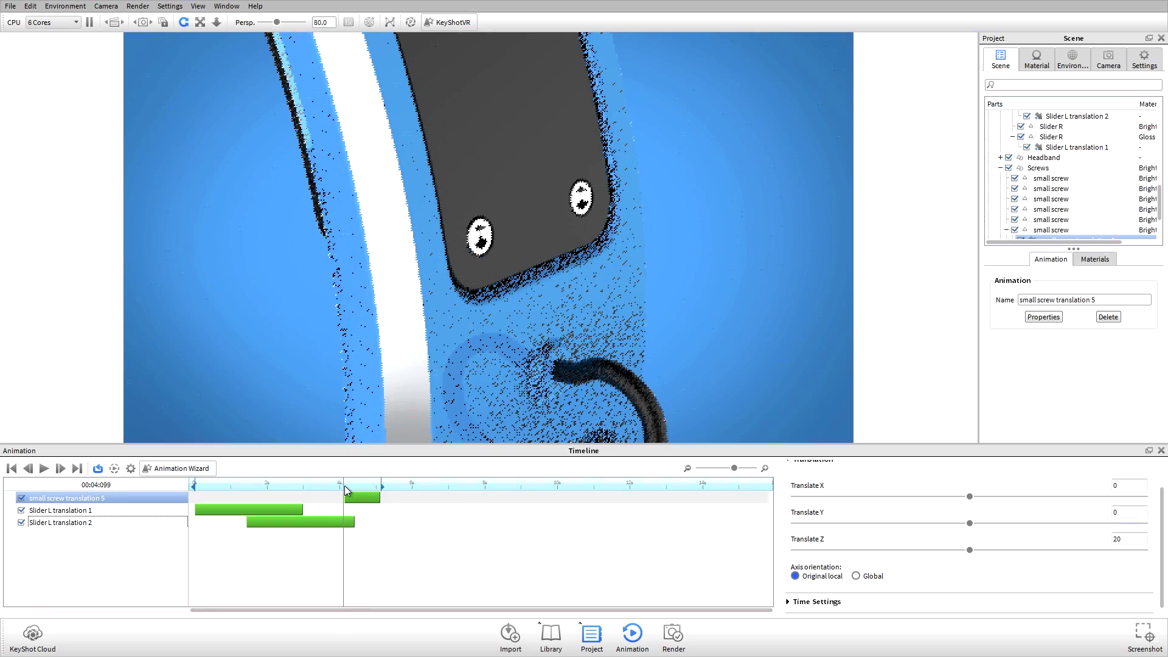
drag(345, 487, 363, 487)
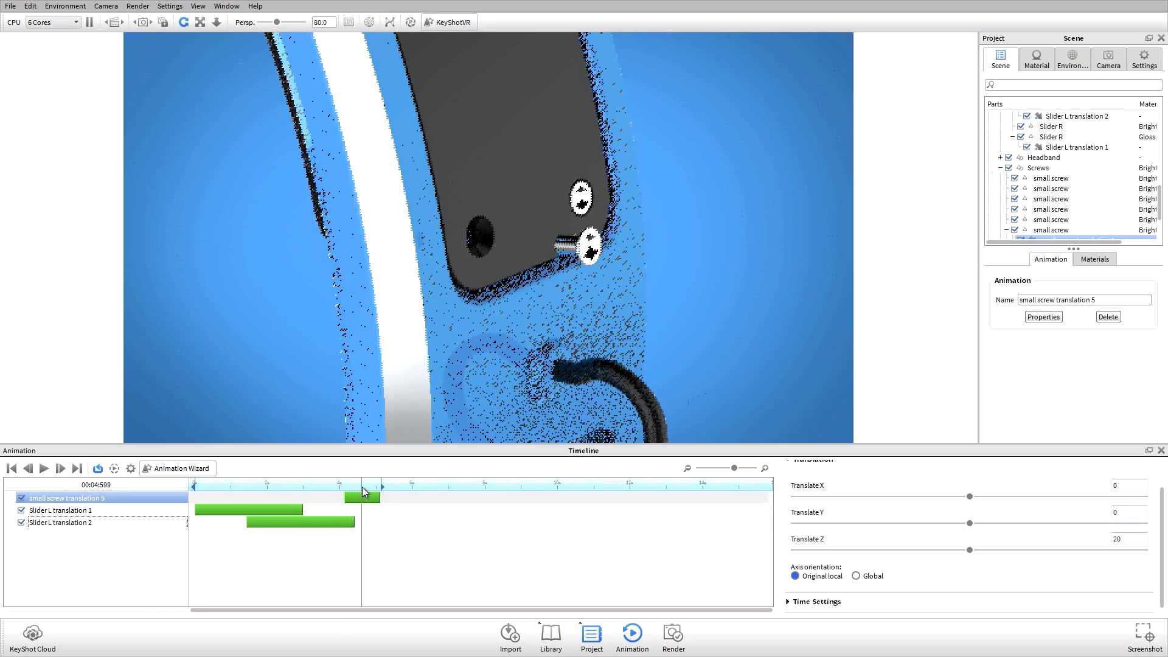
Set the screw's fly-out to Ease In/Out over 2 seconds, ending at 6.133 s.
click(817, 602)
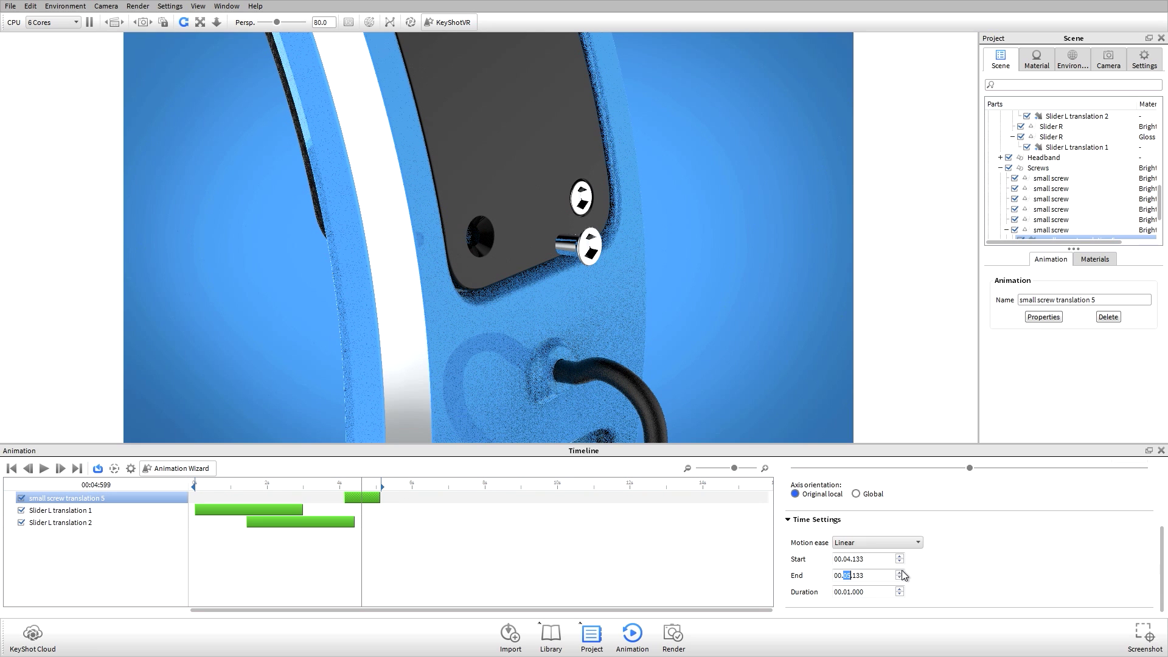
click(878, 538)
click(878, 612)
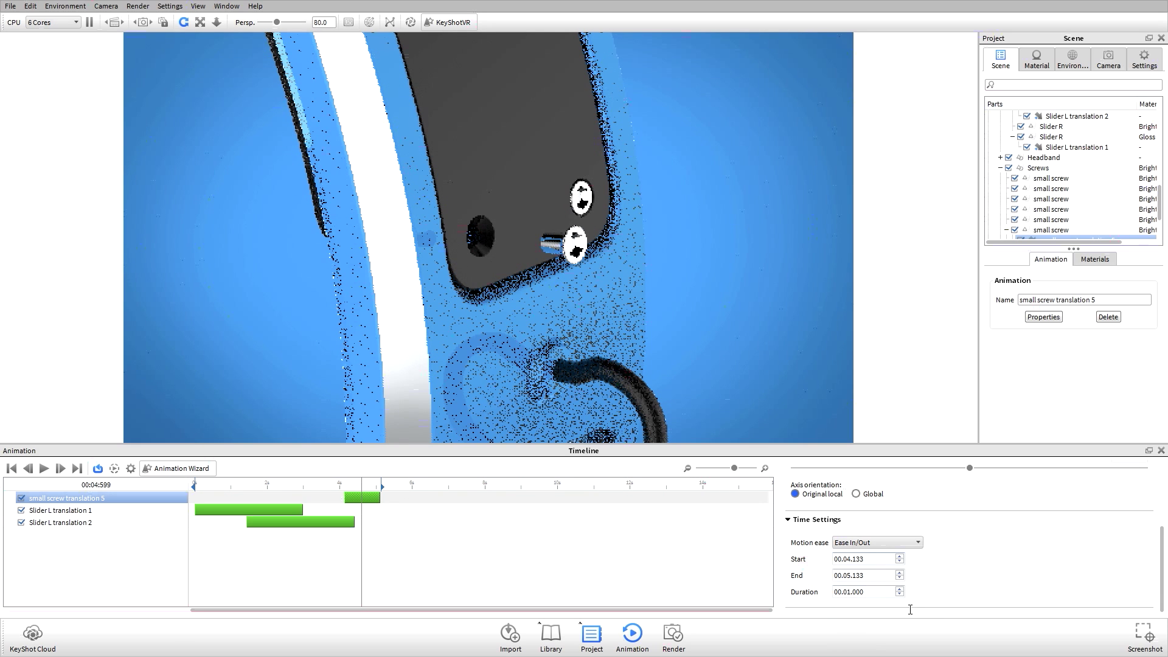
click(899, 589)
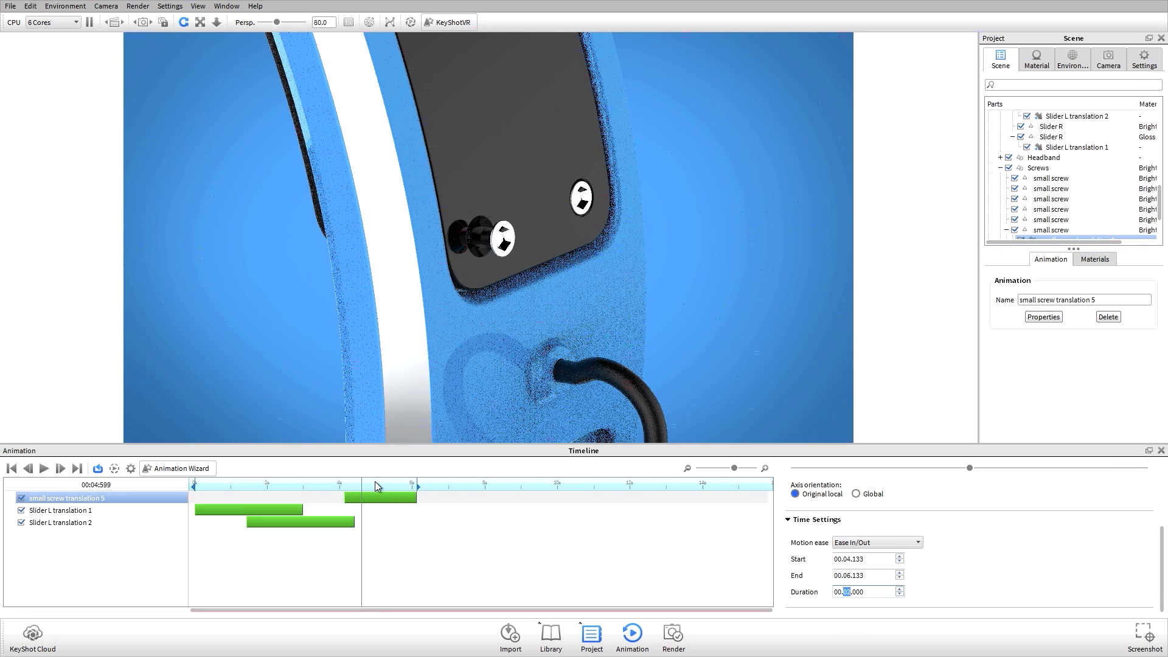
mouse_move(378, 487)
mouse_down()
mouse_move(348, 486)
mouse_move(399, 487)
mouse_up()
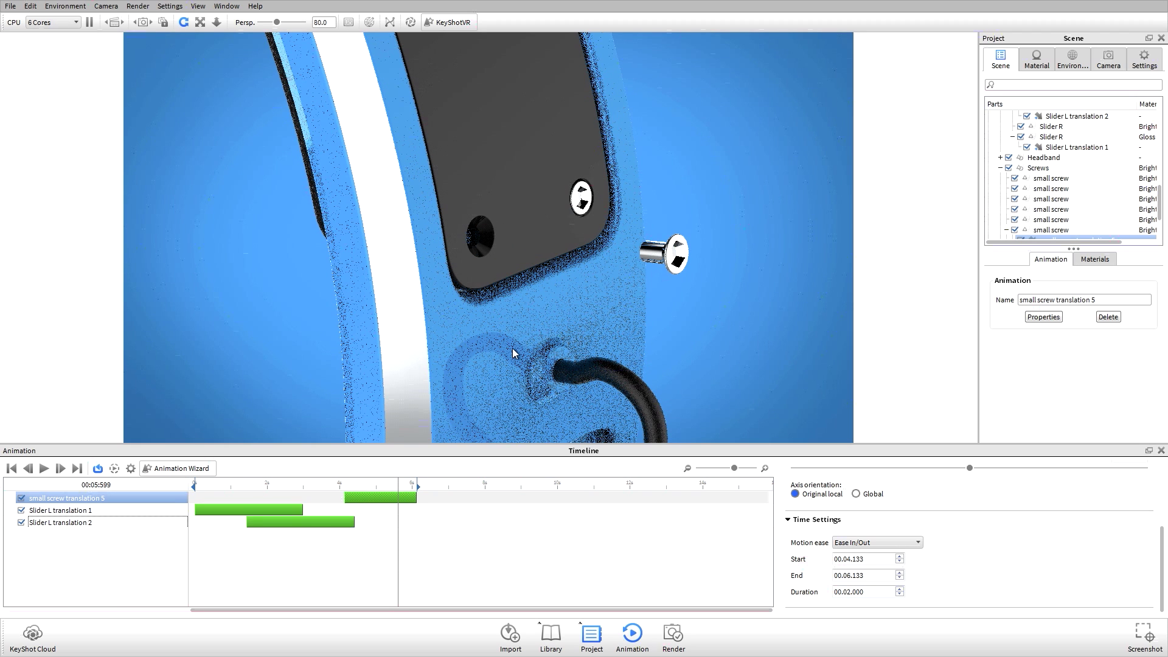
Copy the screw's fly-out and paste it as a linked animation onto the first group of other screws.
scroll(1057, 203, down, 1)
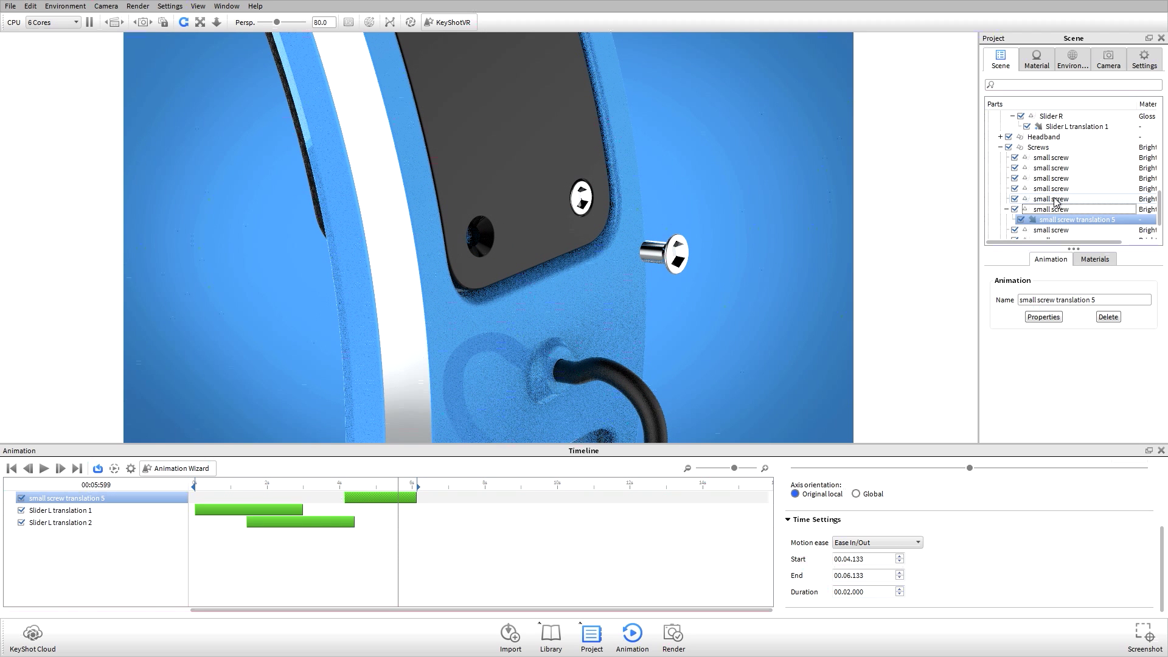
right_click(1054, 220)
click(1115, 242)
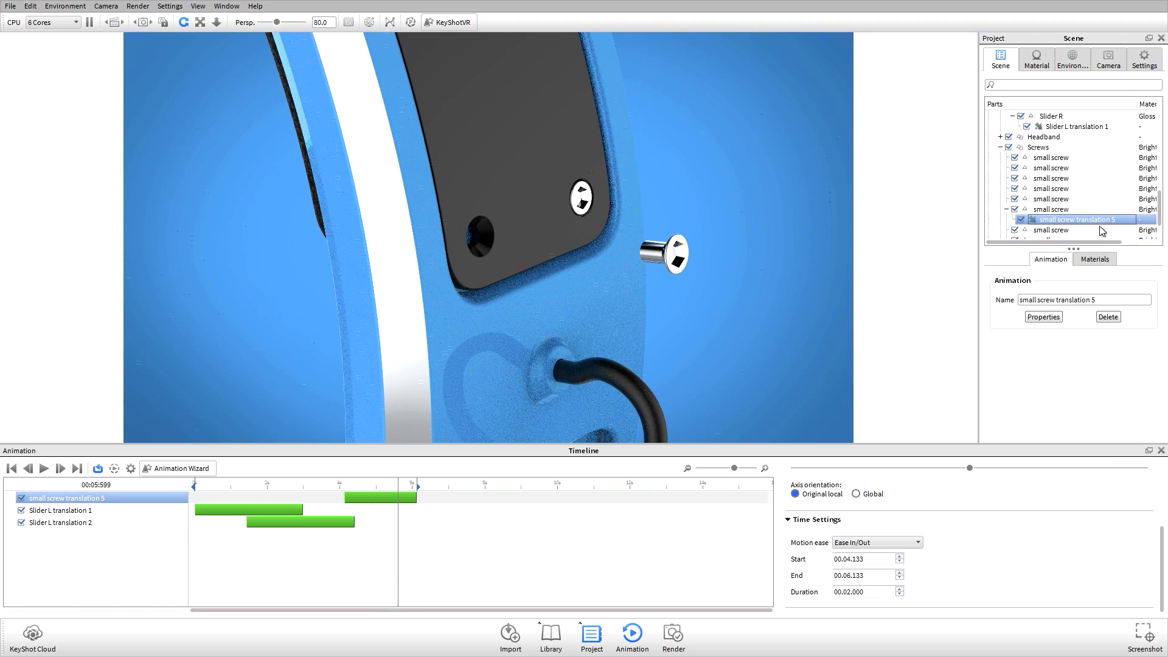
click(1058, 158)
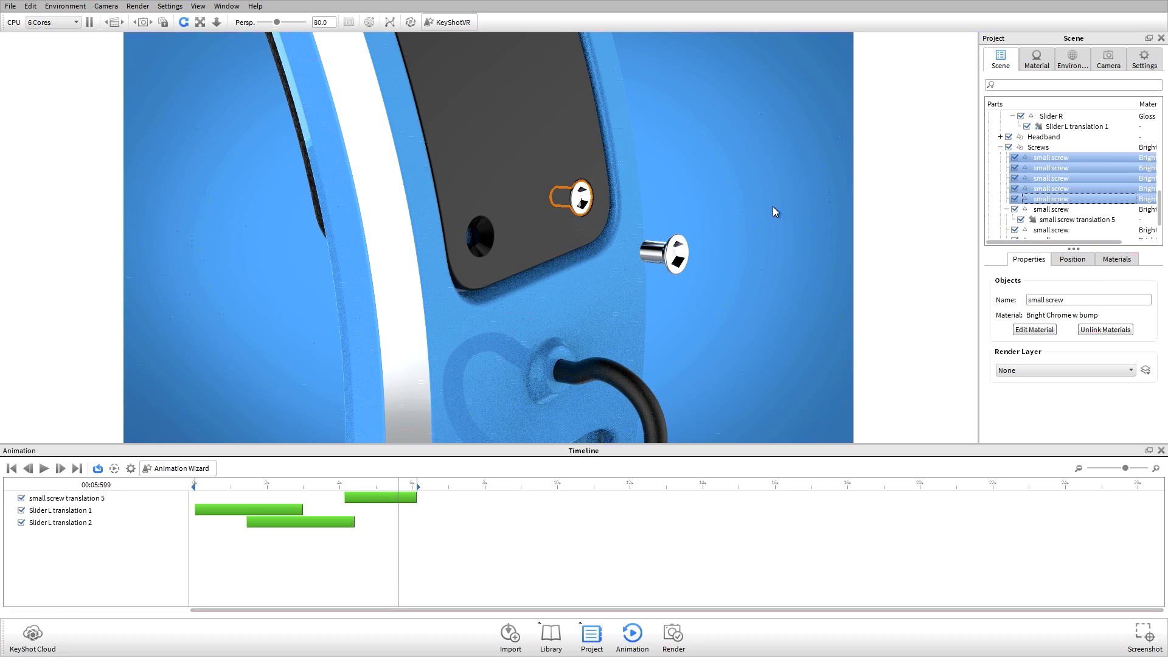
scroll(612, 224, down, 10)
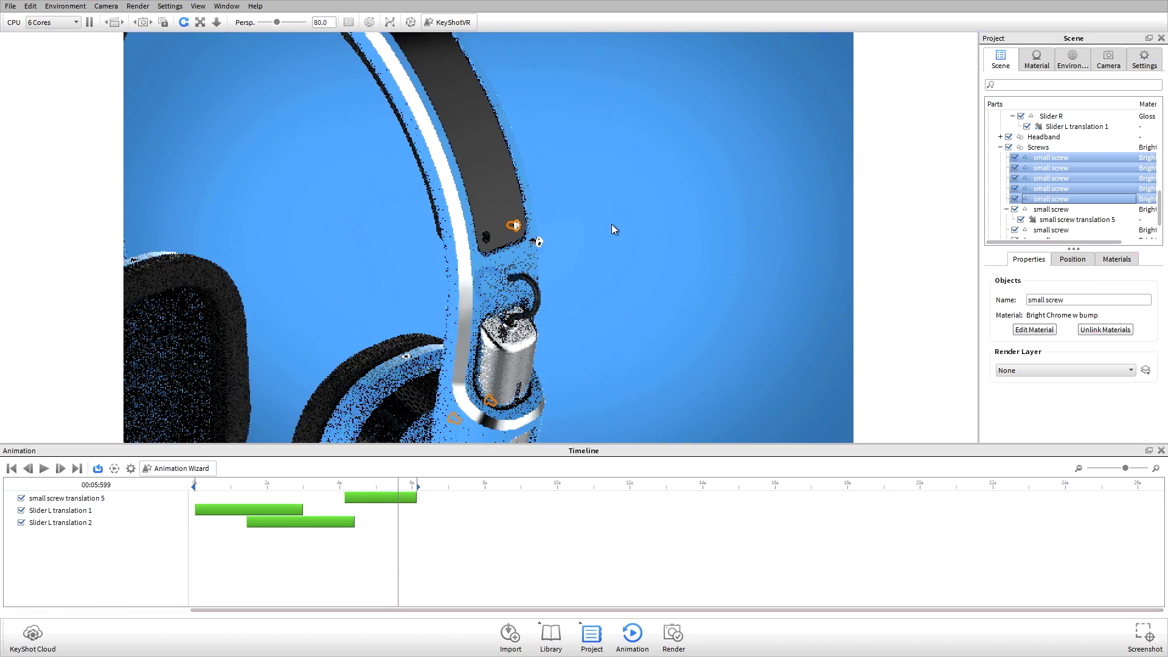
mouse_move(612, 224)
mouse_down()
mouse_move(519, 294)
mouse_move(607, 235)
mouse_up()
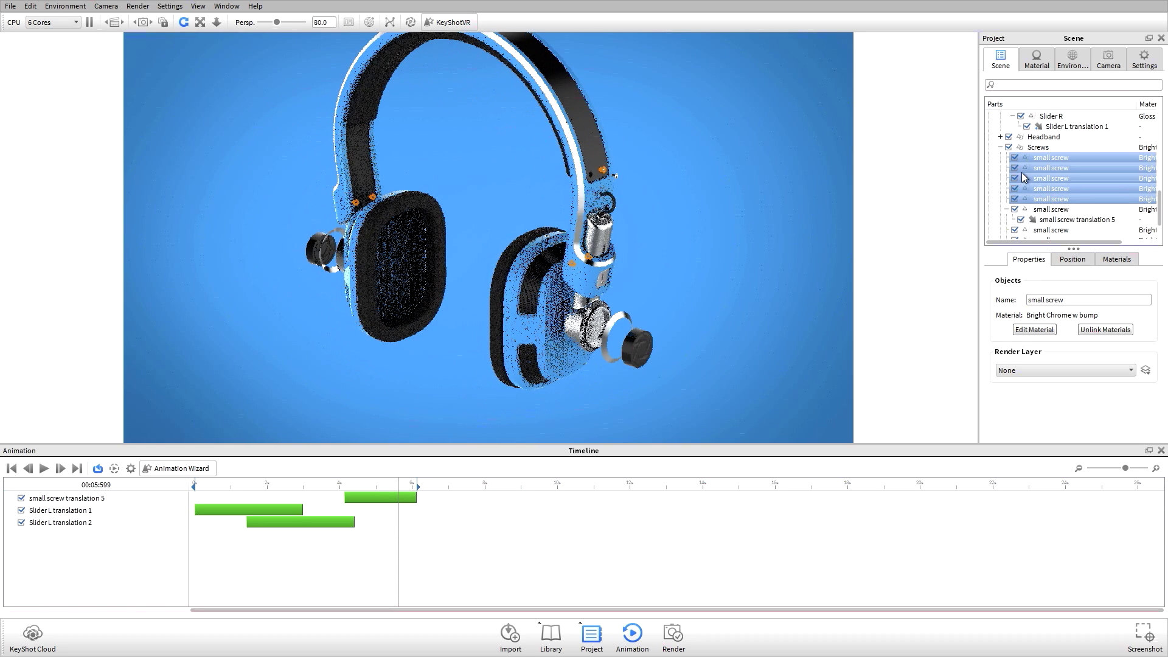
right_click(1064, 161)
mouse_move(1096, 171)
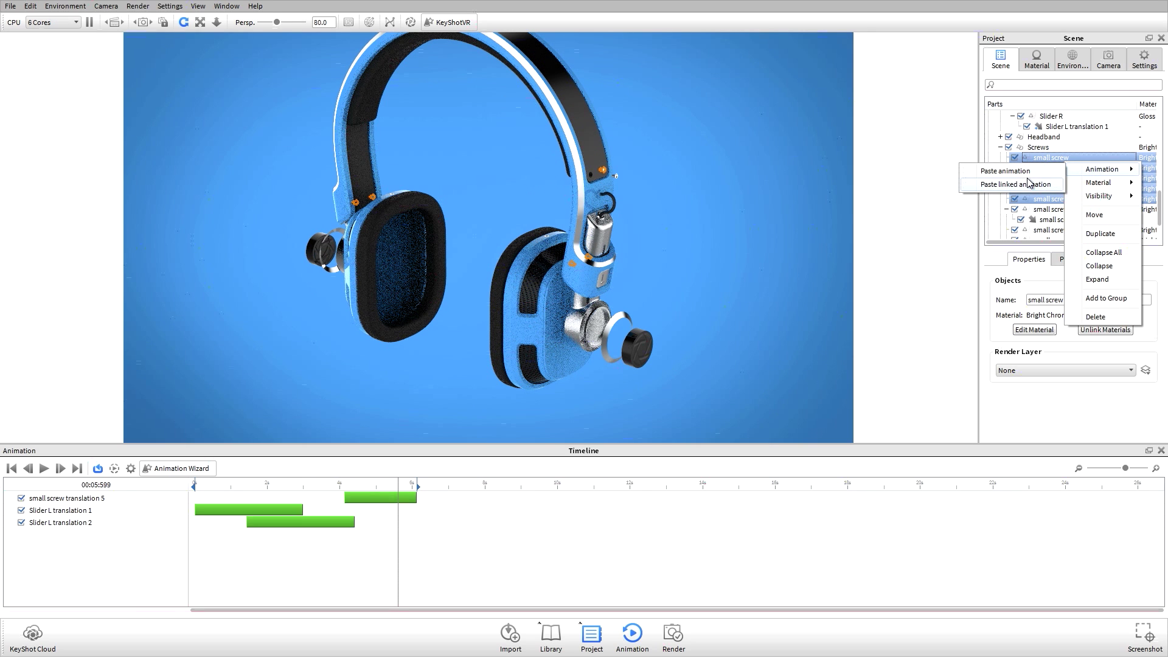
click(1029, 184)
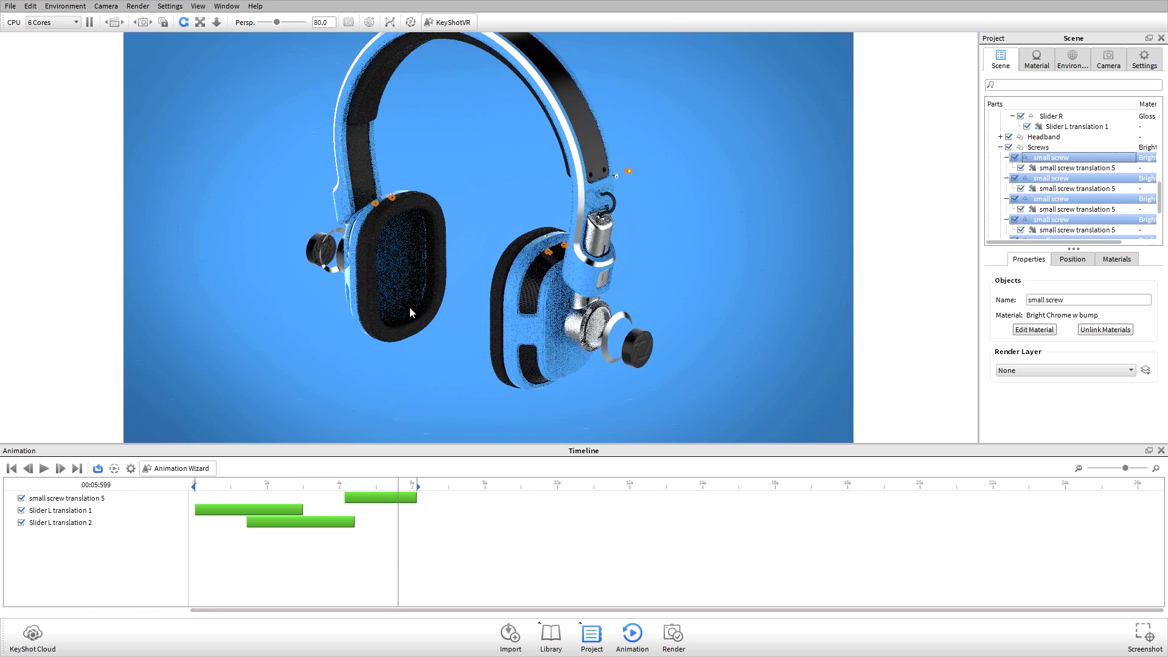
Check the fly-out in the timeline, then paste linked copies onto the remaining small screws.
drag(481, 322, 452, 418)
drag(380, 484, 428, 486)
drag(447, 341, 526, 233)
scroll(1080, 168, down, 4)
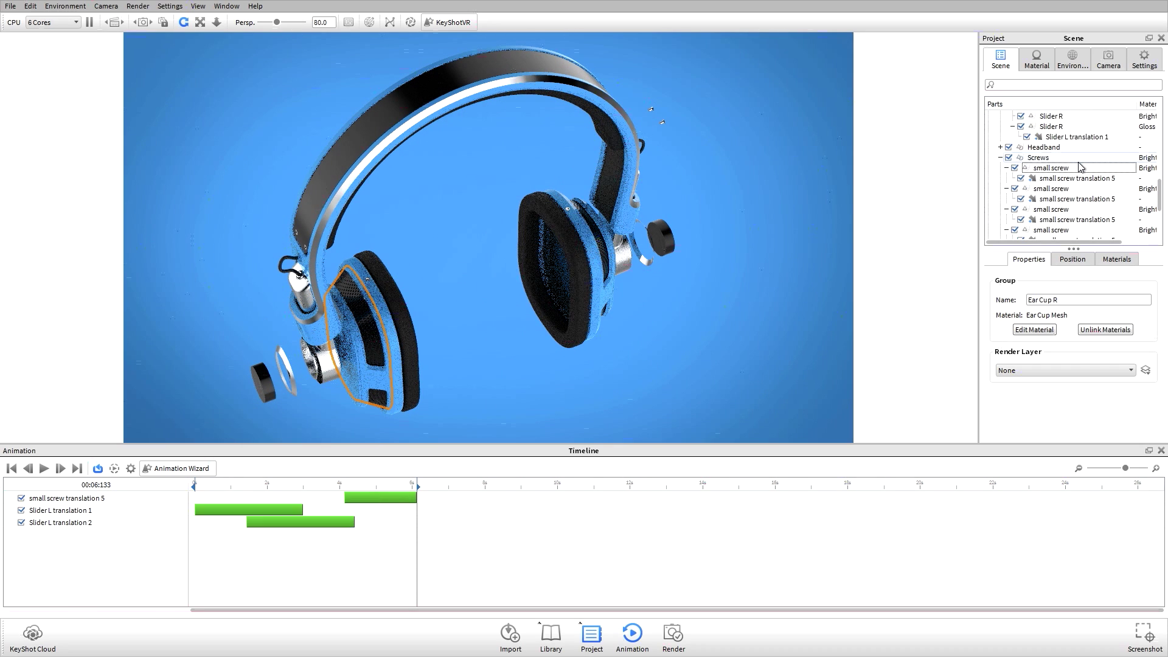
scroll(1080, 167, down, 2)
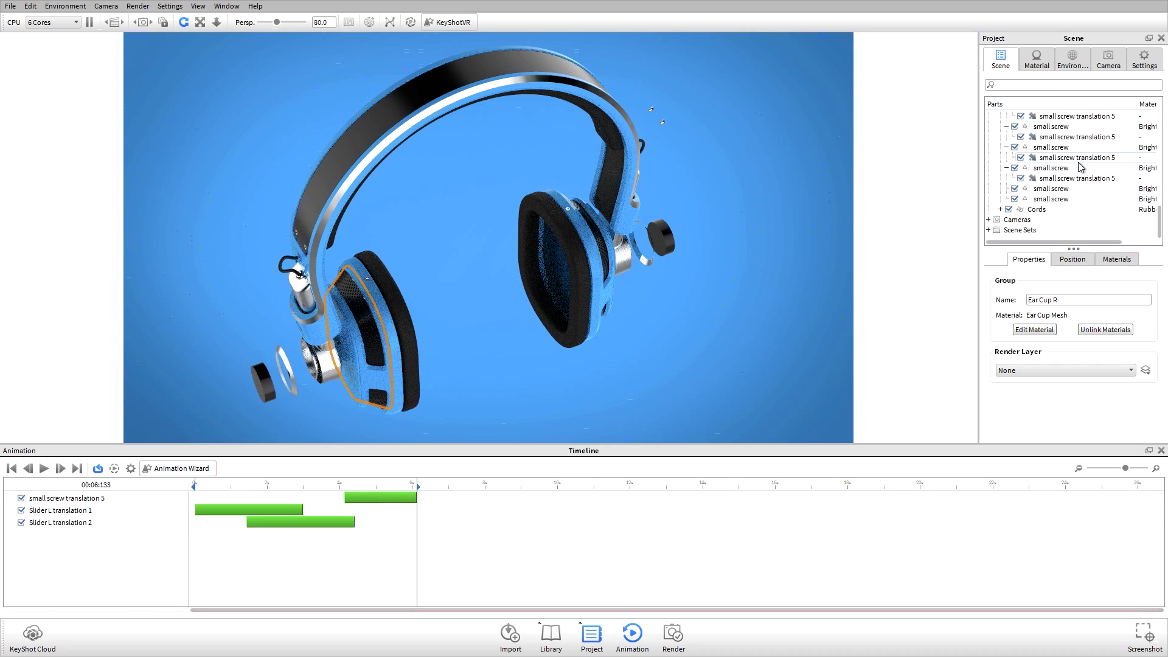
click(1058, 189)
right_click(1055, 199)
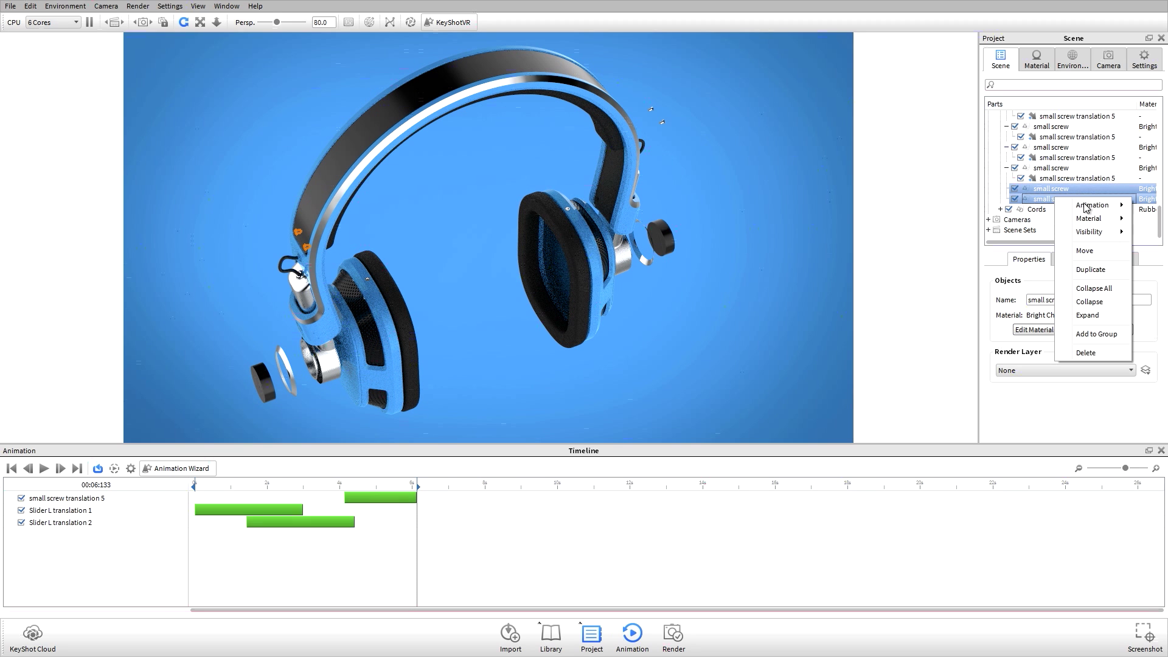
mouse_move(1092, 205)
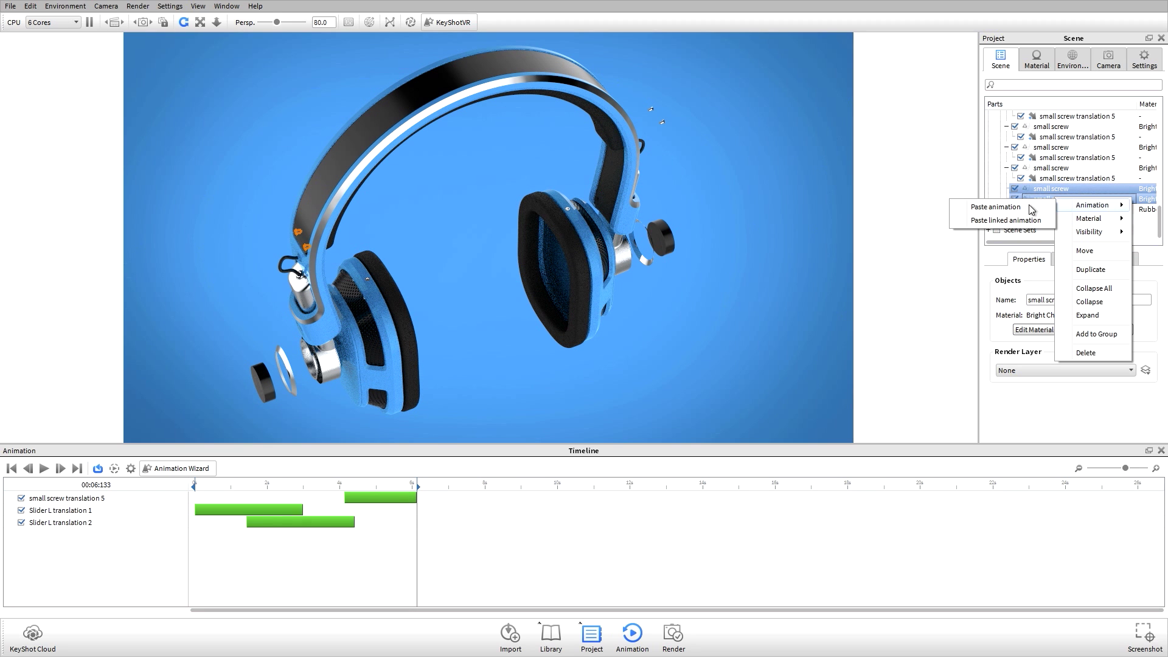
click(1001, 221)
drag(572, 346, 566, 262)
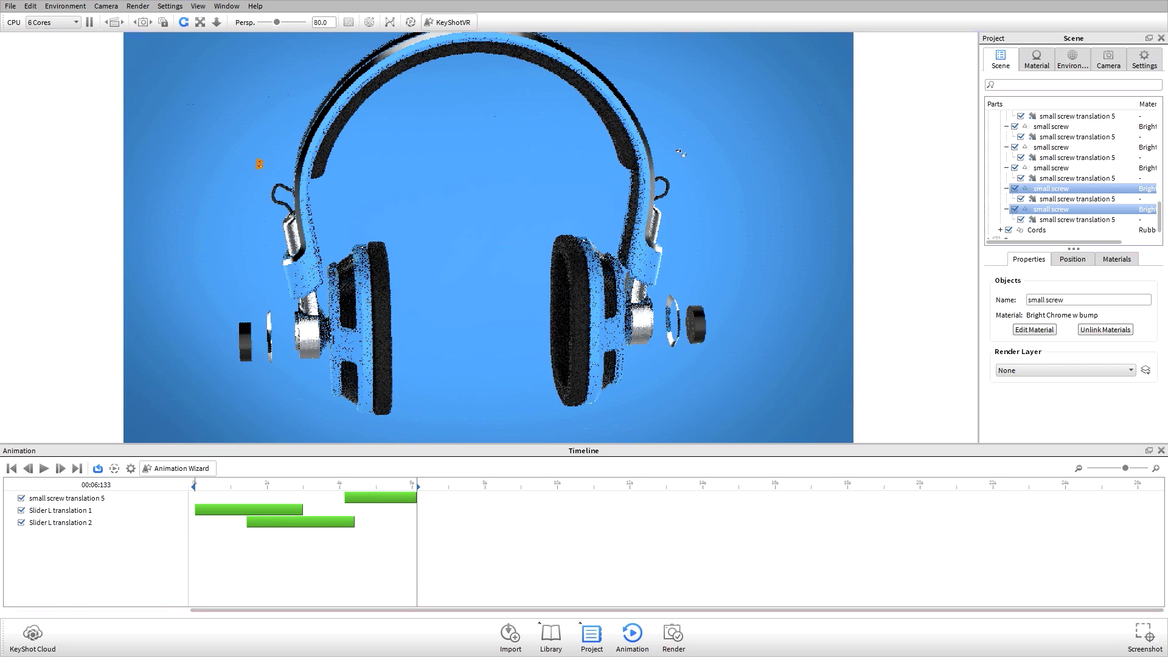
Rewind to 0 s, face the headphones front-on, and play back the ear-cup slide-out.
click(11, 468)
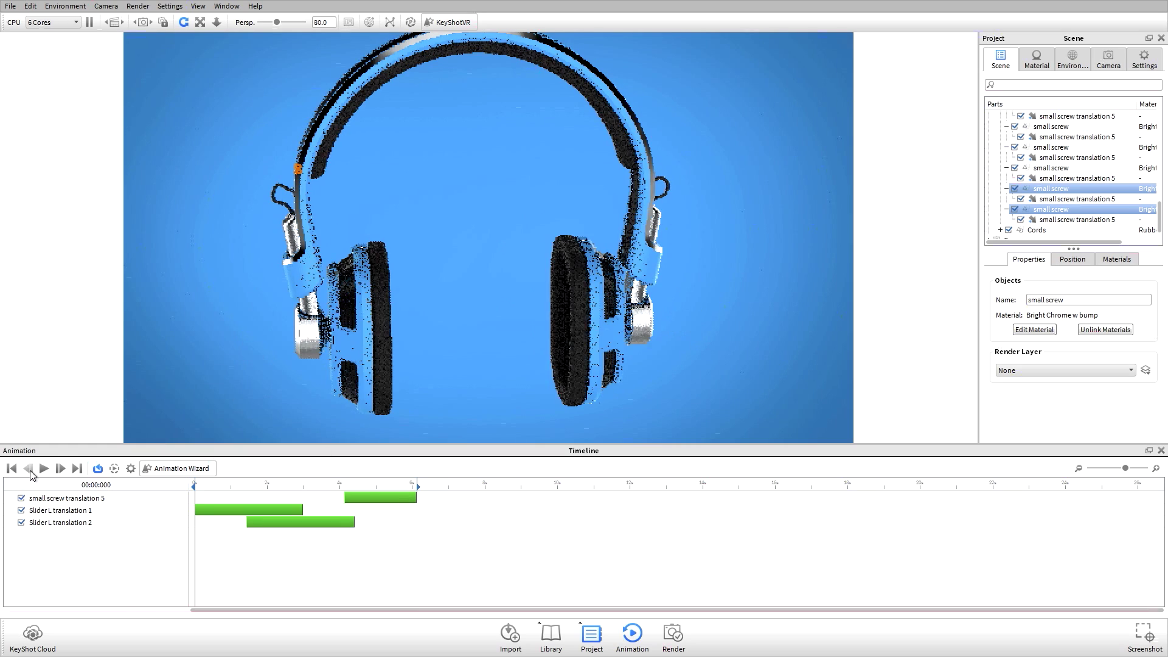
drag(615, 345, 580, 309)
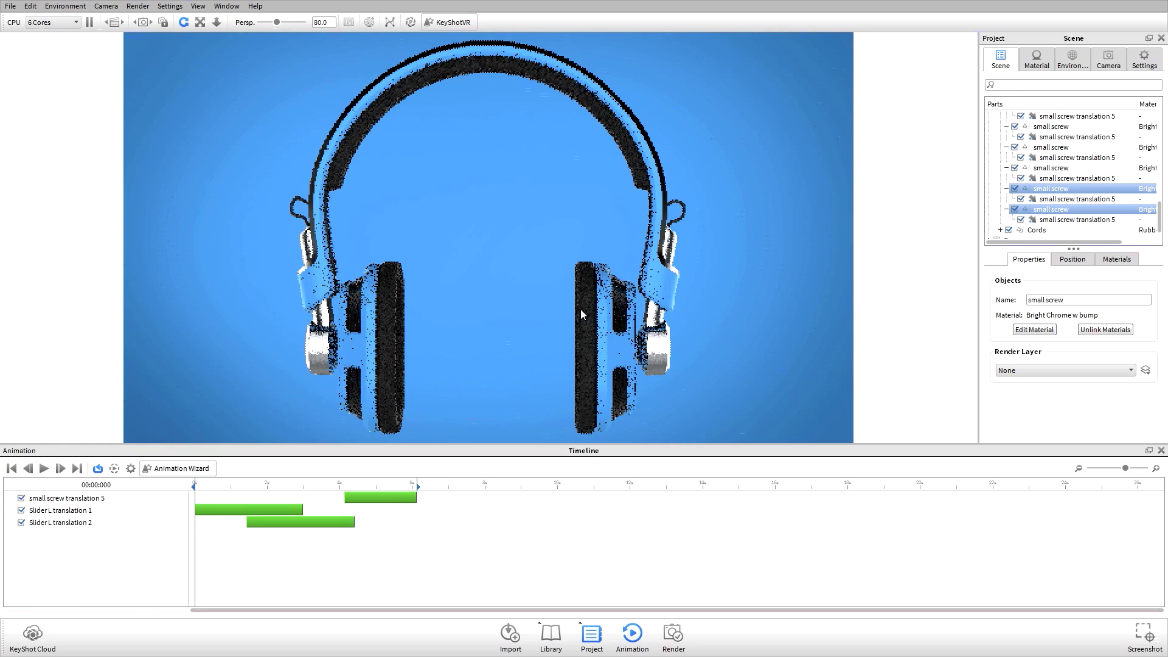
click(44, 469)
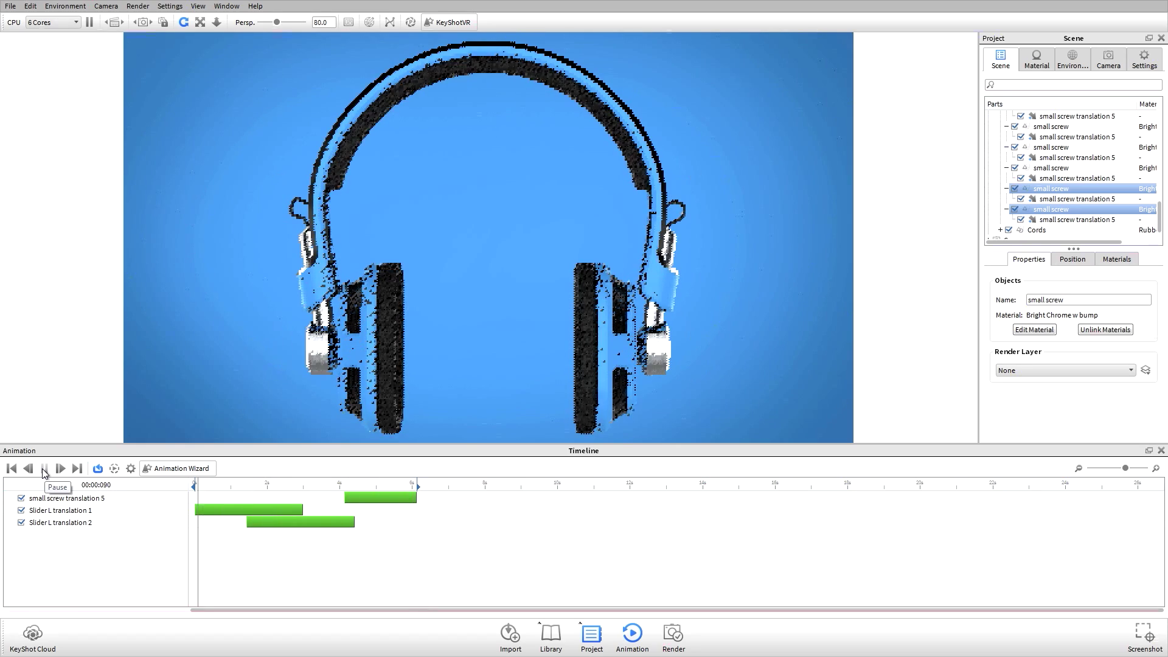
click(49, 470)
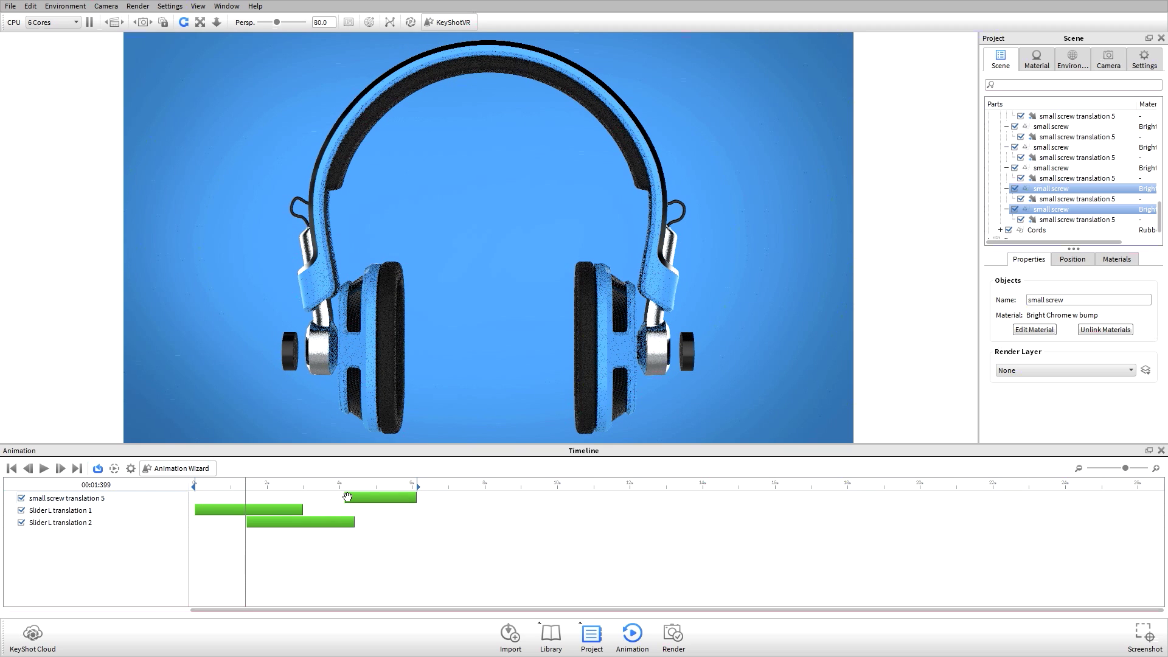
Start the screw fly-out at 2.3 s and mirror the screw and Slider L tracks.
mouse_move(343, 499)
mouse_down()
mouse_move(313, 498)
mouse_move(347, 497)
mouse_move(325, 498)
mouse_up()
click(81, 524)
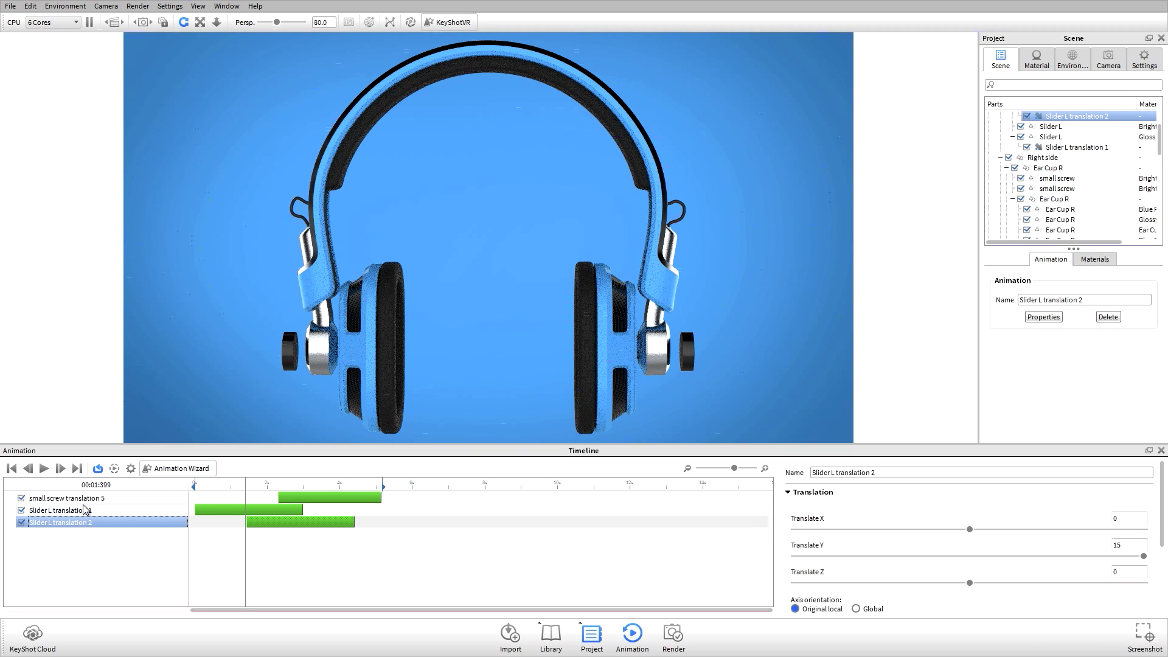
shift+click(84, 503)
right_click(85, 508)
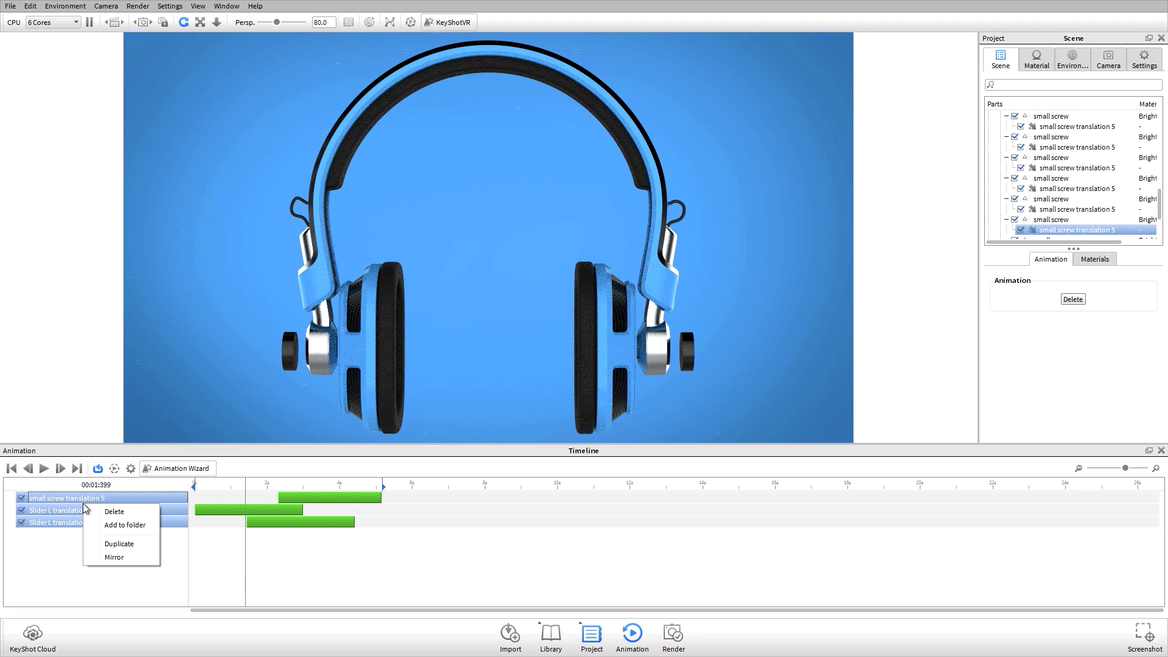
click(129, 558)
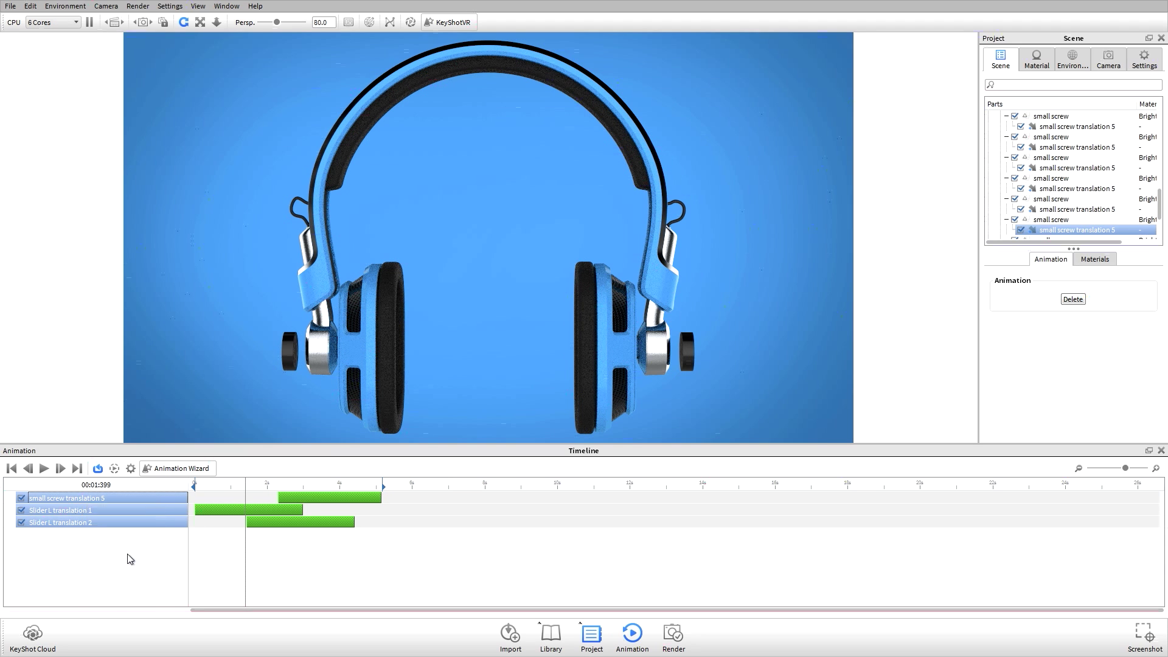
Play back the caps and screws flying out and returning, then rewind to 0 s.
click(41, 471)
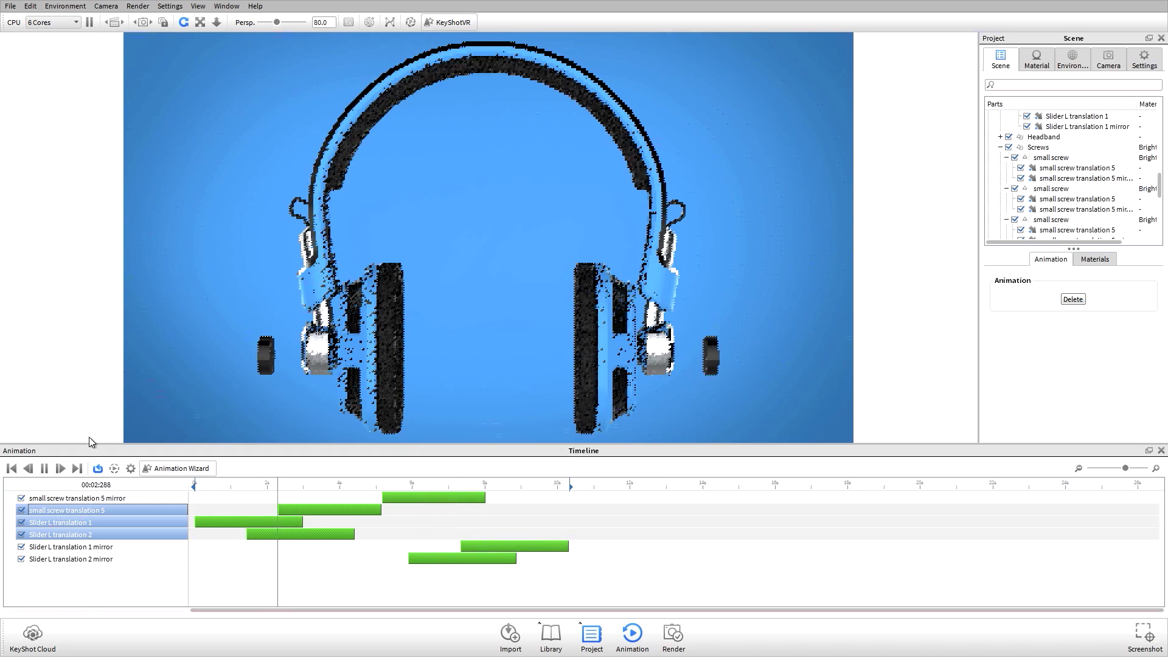
click(44, 468)
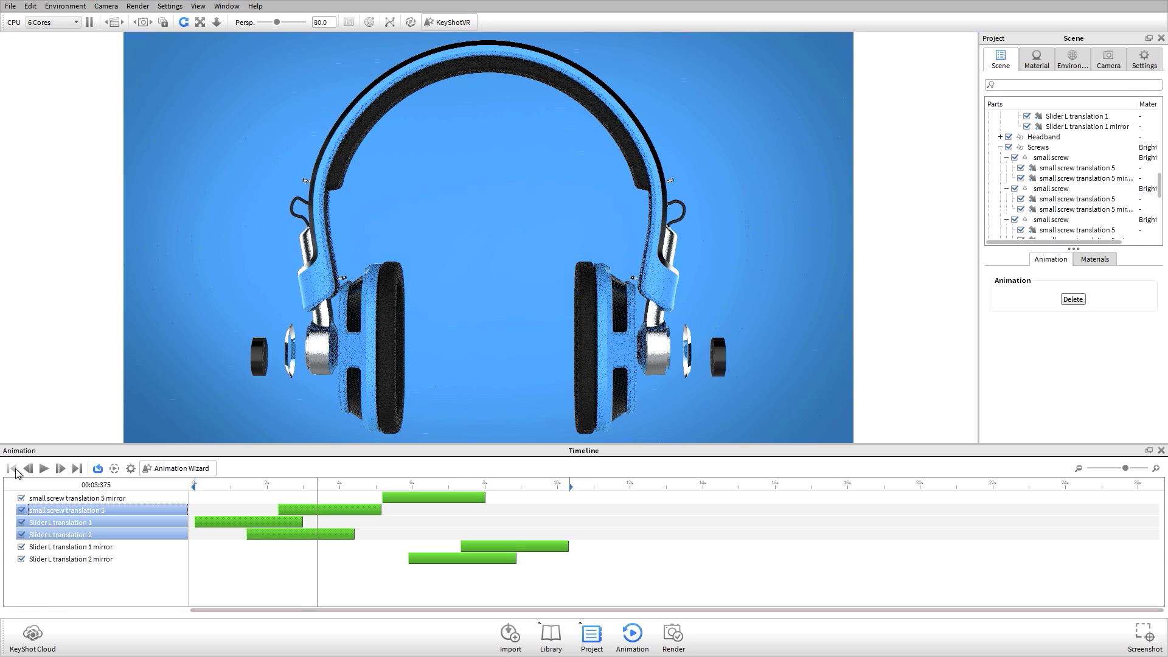
click(11, 468)
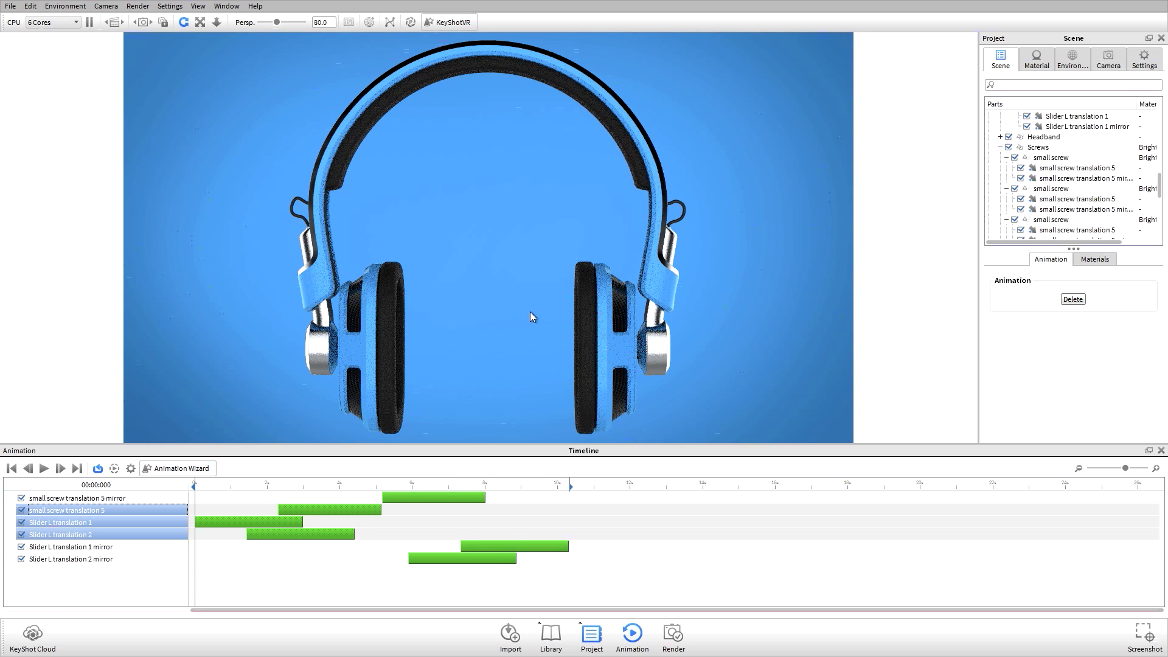